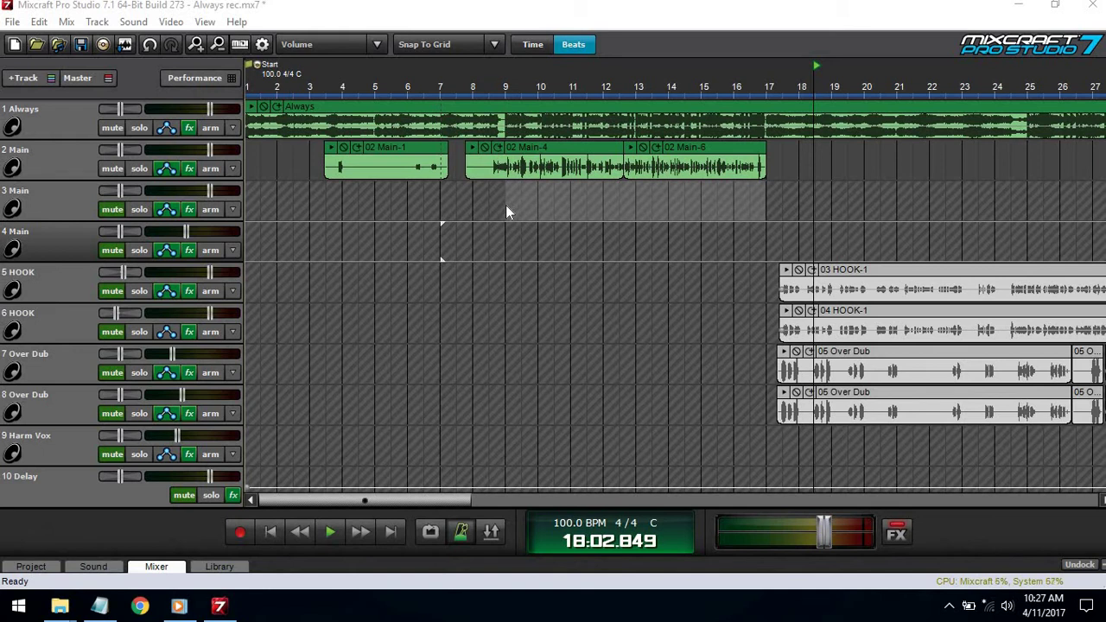
- Open the effect list of track 2 Main and move it clear of the track's clips
{"action": "left_click", "coordinate": [195, 170]}
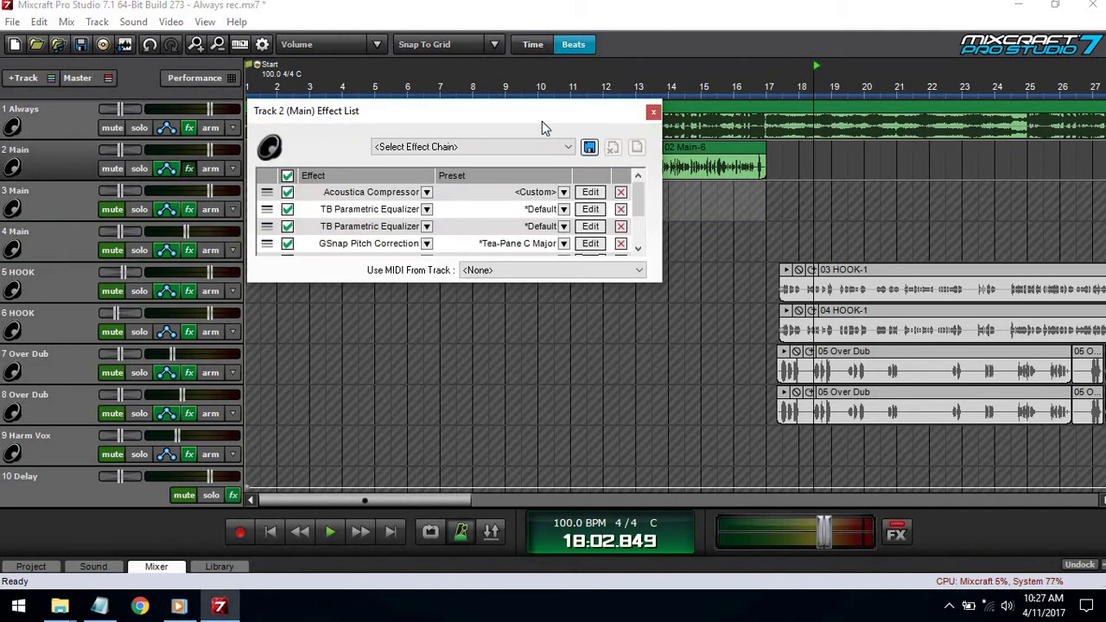
{"action": "left_click_drag", "start_coordinate": [541, 121], "coordinate": [613, 289]}
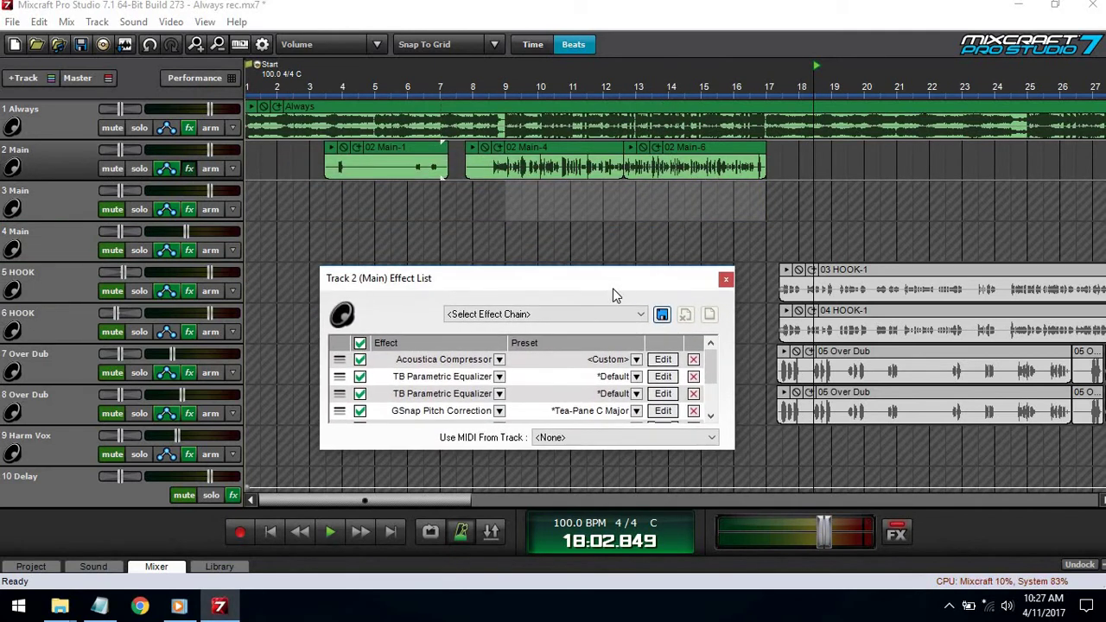
- Loop bars 9 to 17 around the main vocal clips and play the section from just before the loop start
{"action": "left_click", "coordinate": [472, 204]}
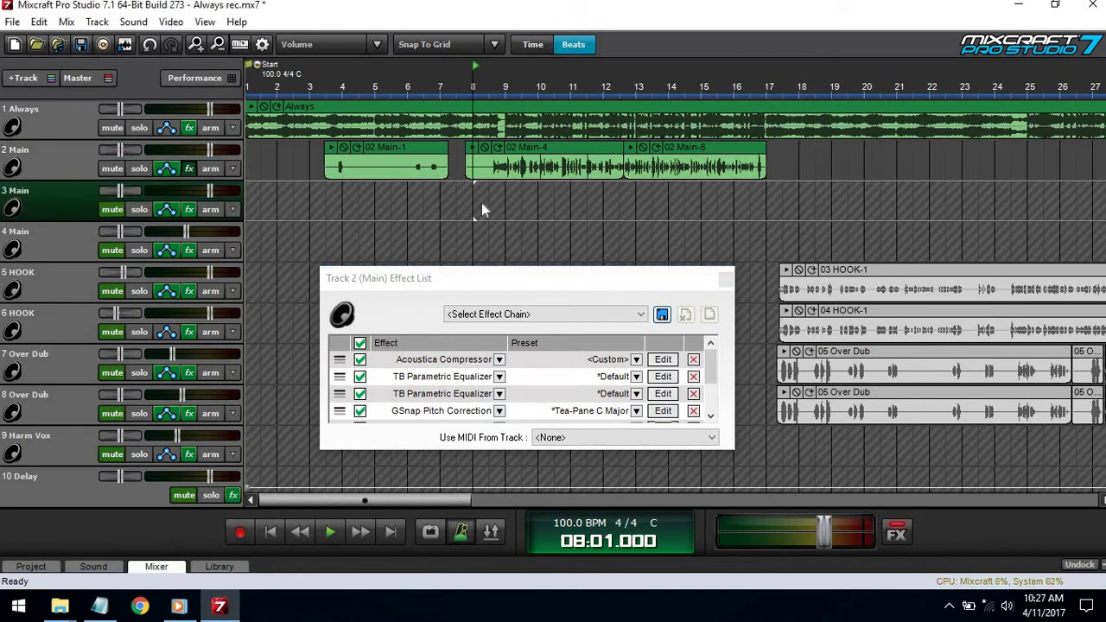
{"action": "left_click_drag", "start_coordinate": [506, 199], "coordinate": [766, 183]}
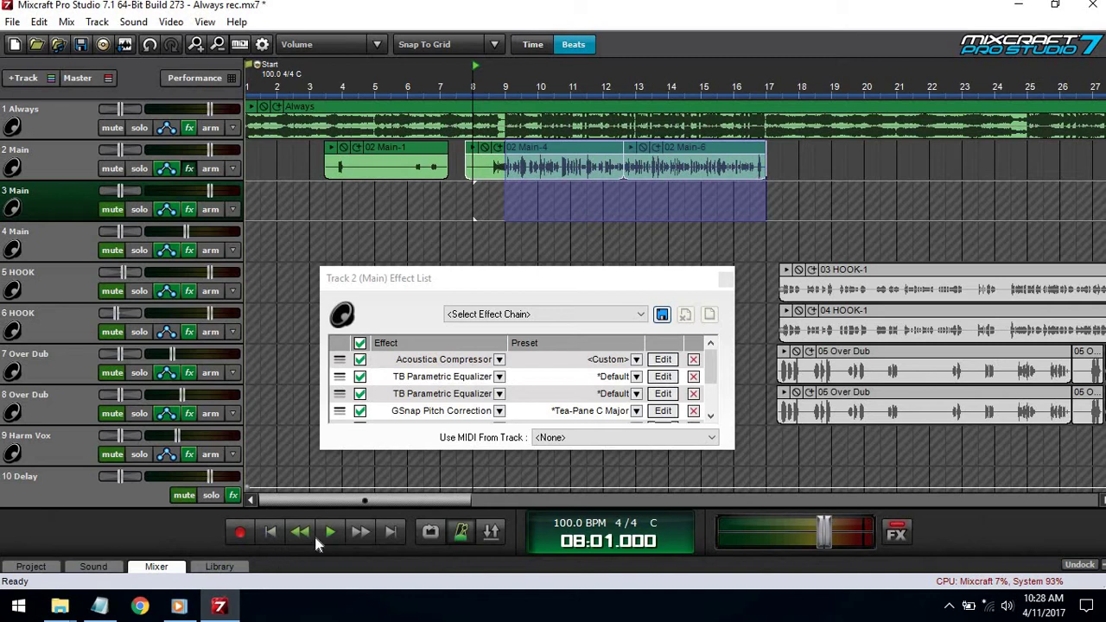
{"action": "left_click", "coordinate": [430, 531]}
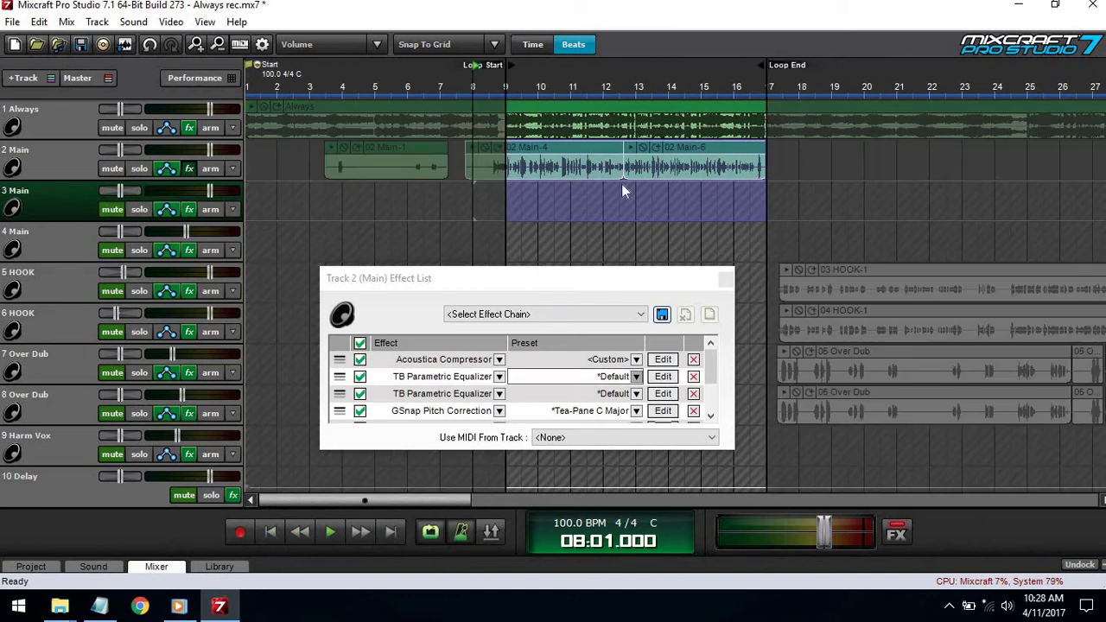
{"action": "left_click", "coordinate": [486, 211]}
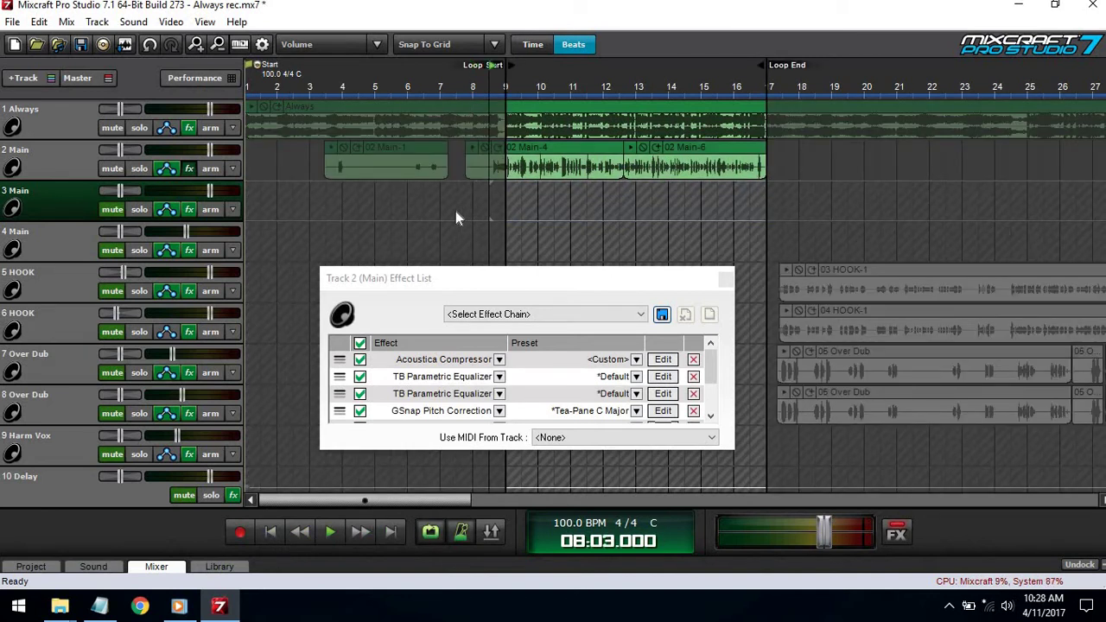
{"action": "key", "text": "space"}
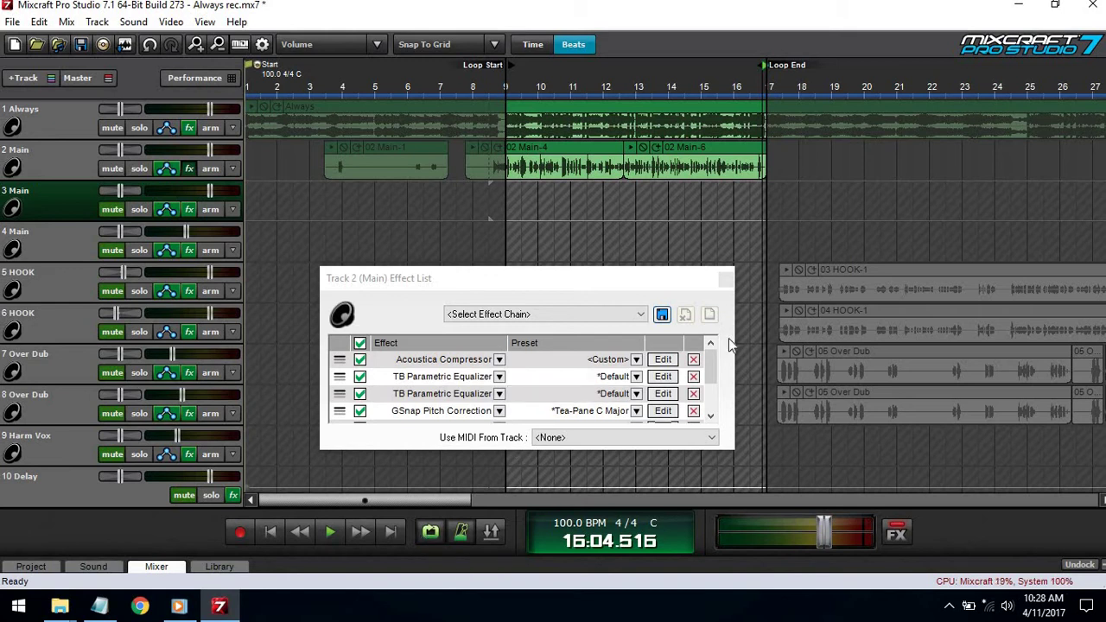
- Review the full chain of effects and presets applied to track 2 Main
{"action": "left_click_drag", "start_coordinate": [661, 284], "coordinate": [667, 188]}
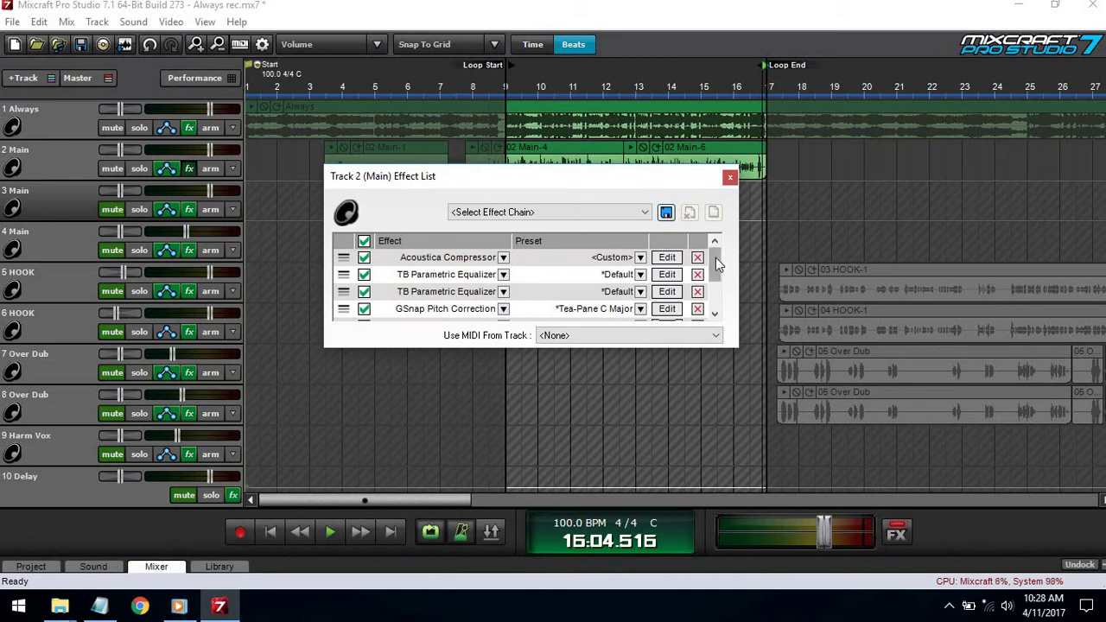
{"action": "left_click_drag", "start_coordinate": [715, 257], "coordinate": [715, 285]}
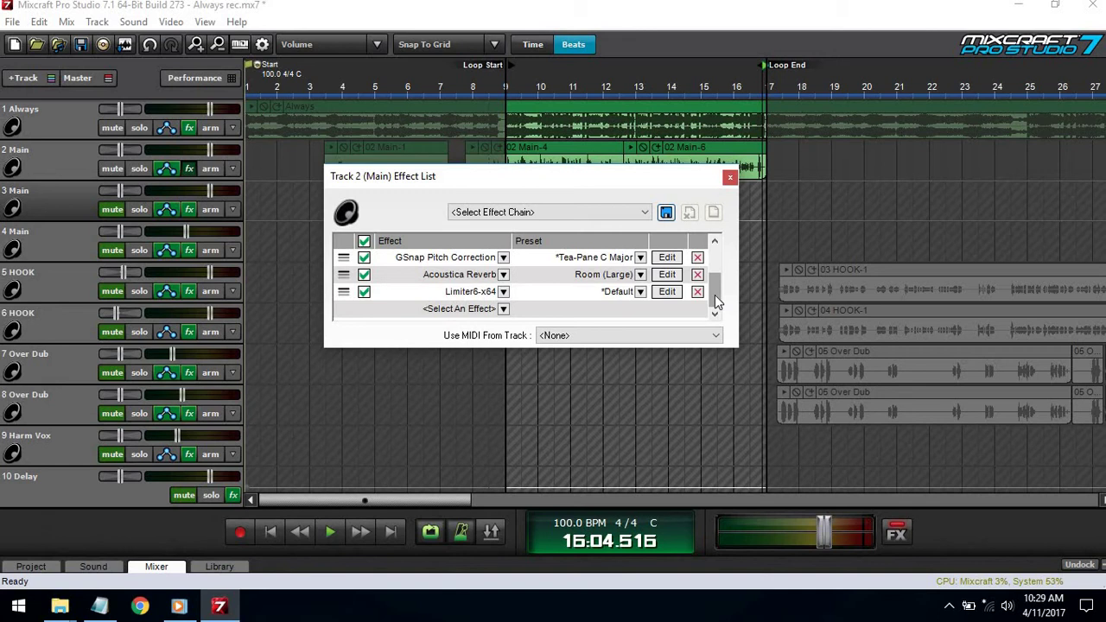
{"action": "scroll", "coordinate": [714, 295], "scroll_direction": "up", "scroll_amount": 2}
{"action": "scroll", "coordinate": [714, 285], "scroll_direction": "down", "scroll_amount": 2}
{"action": "scroll", "coordinate": [715, 288], "scroll_direction": "up", "scroll_amount": 2}
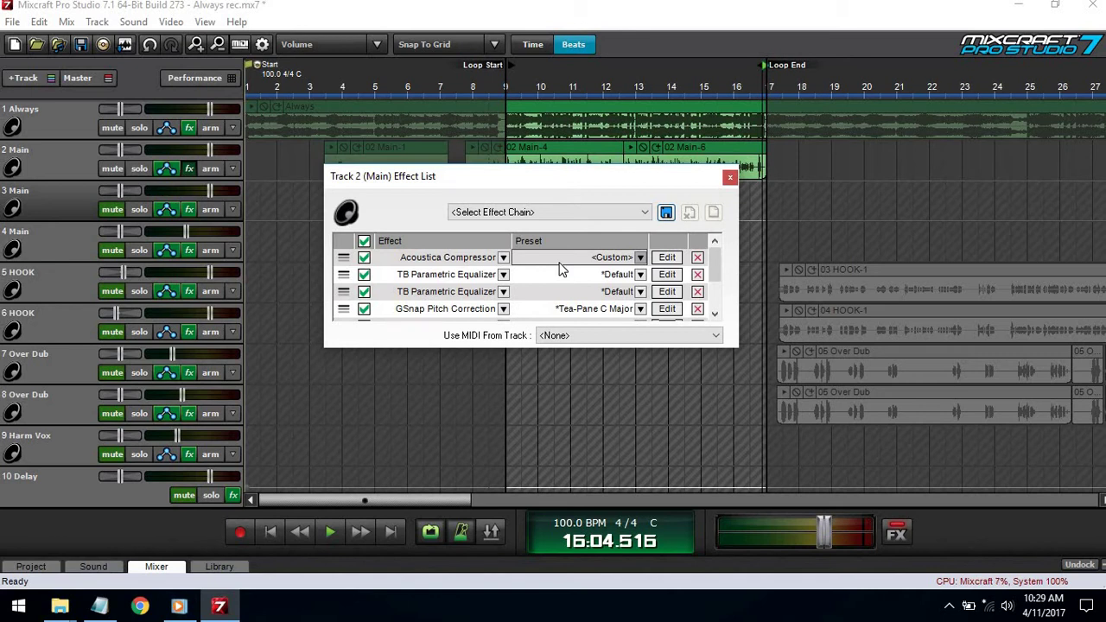
- Inspect the settings of the Acoustica Compressor and both TB Parametric Equalizers on track 2
{"action": "left_click", "coordinate": [664, 258]}
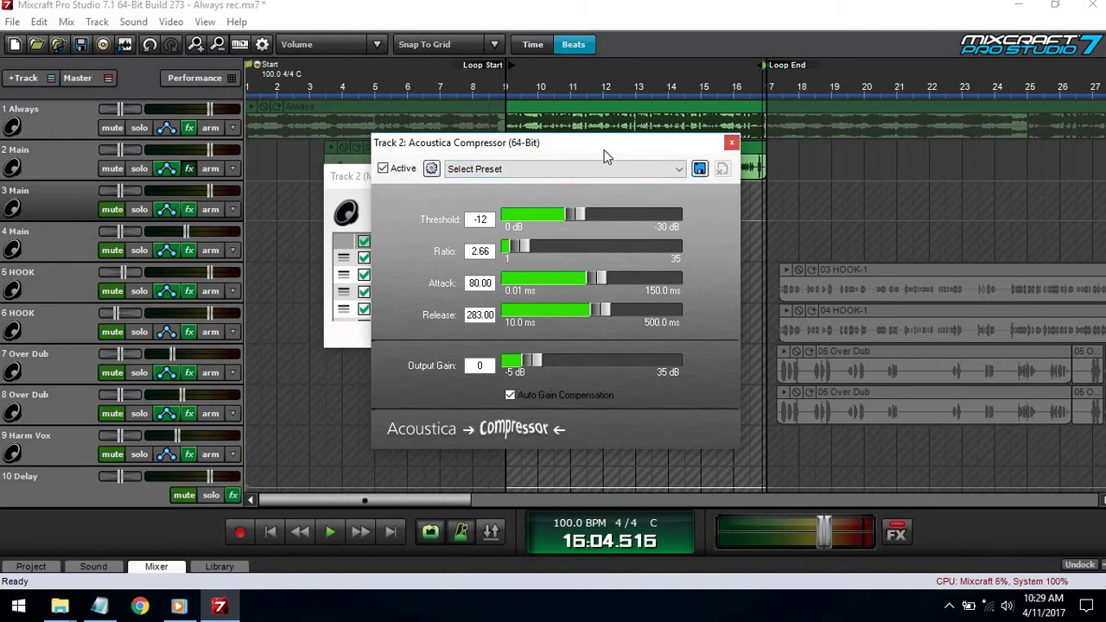
{"action": "left_click", "coordinate": [731, 143]}
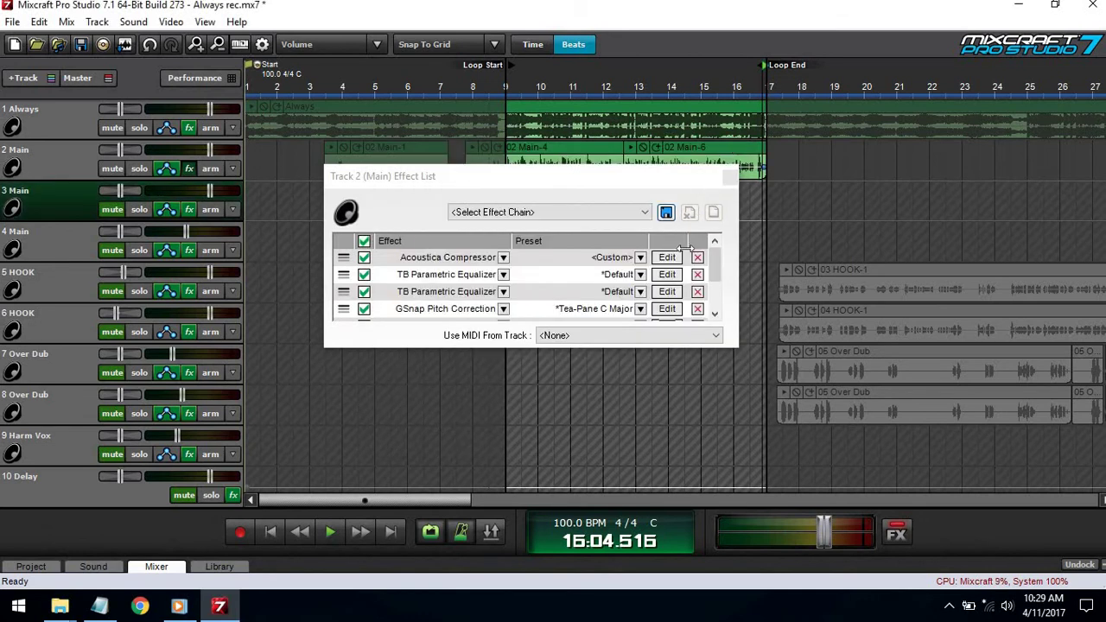
{"action": "left_click", "coordinate": [667, 292]}
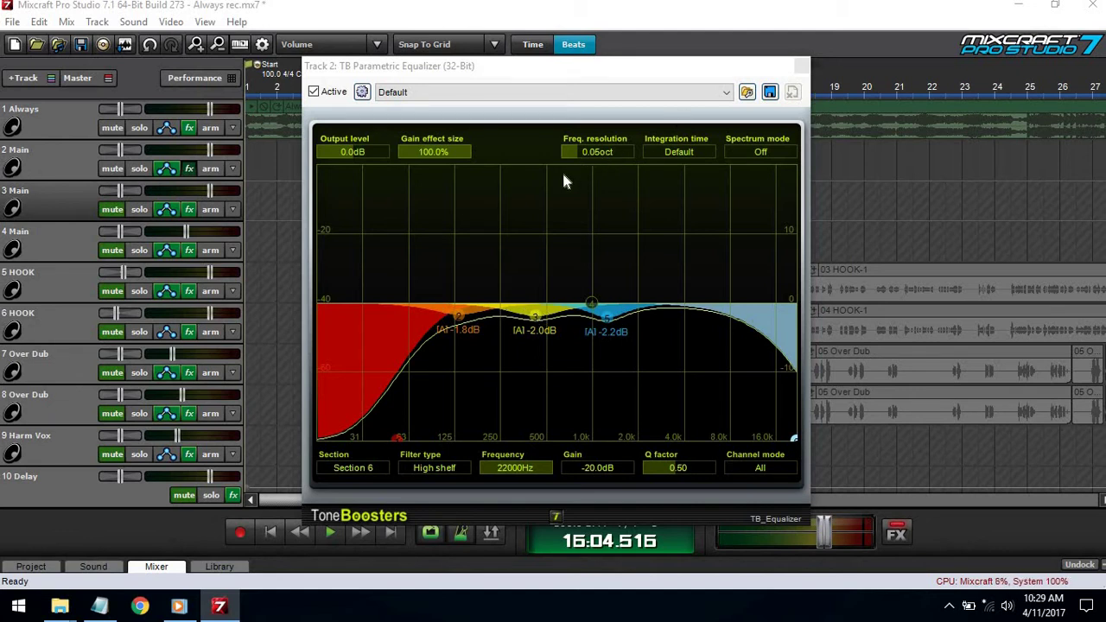
{"action": "left_click", "coordinate": [802, 65]}
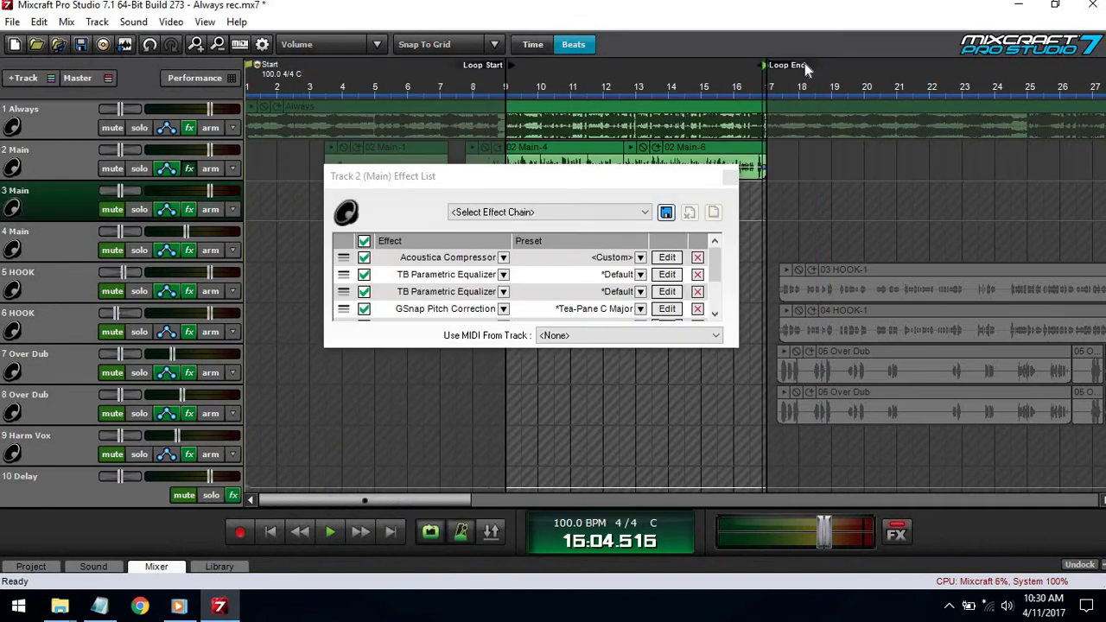
{"action": "left_click", "coordinate": [667, 275]}
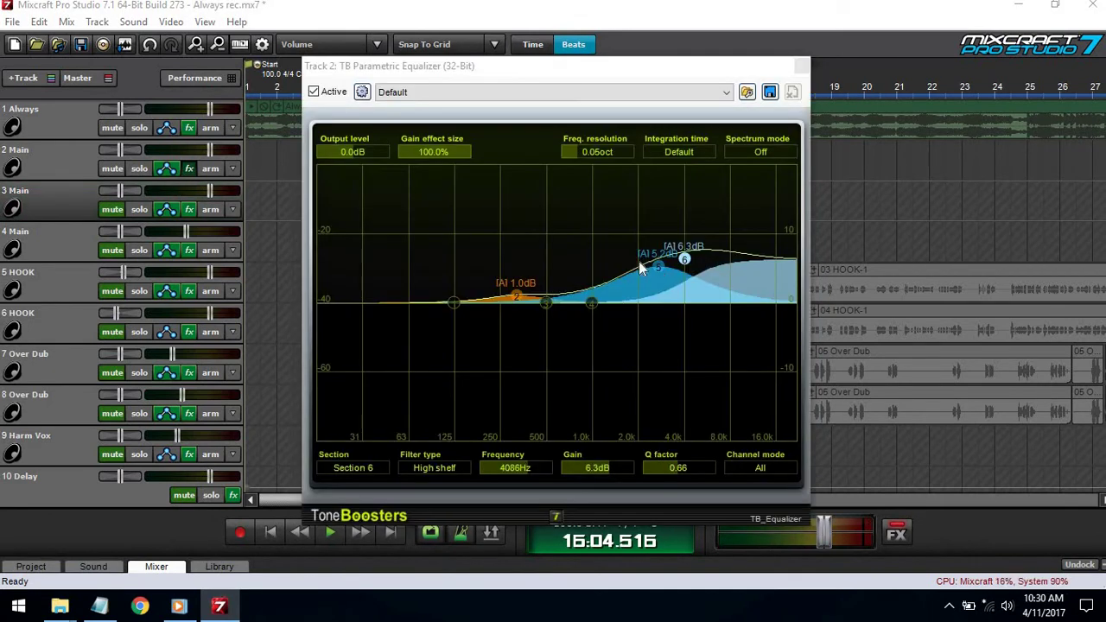
{"action": "left_click", "coordinate": [799, 69]}
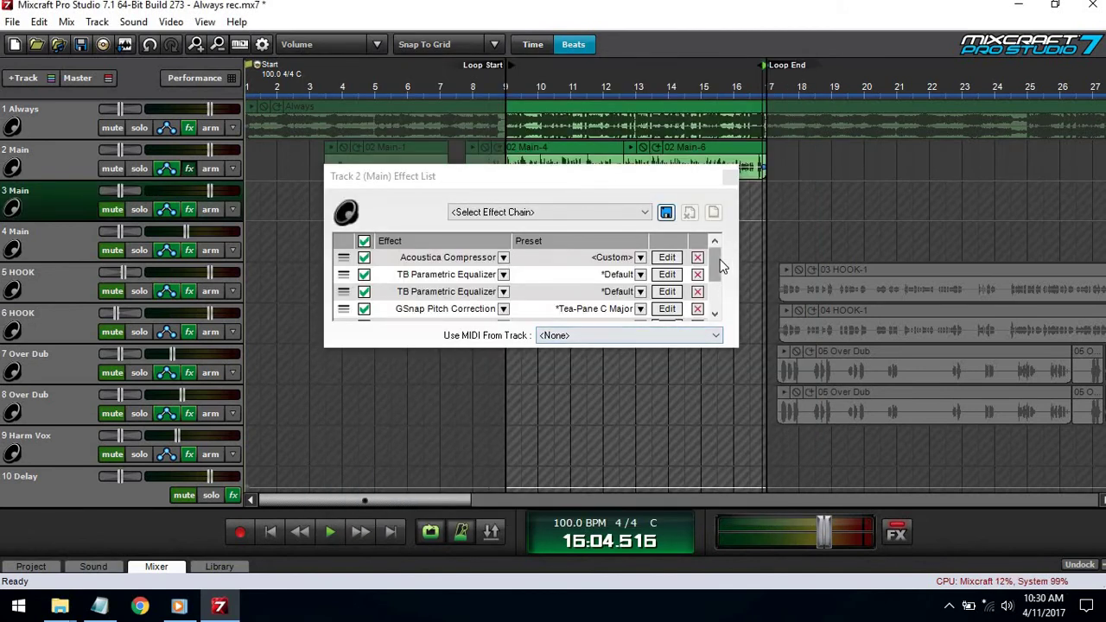
- Inspect the GSnap Pitch Correction settings and the remaining effects in track 2's chain
{"action": "scroll", "coordinate": [722, 267], "scroll_direction": "down", "scroll_amount": 2}
{"action": "left_click", "coordinate": [666, 275]}
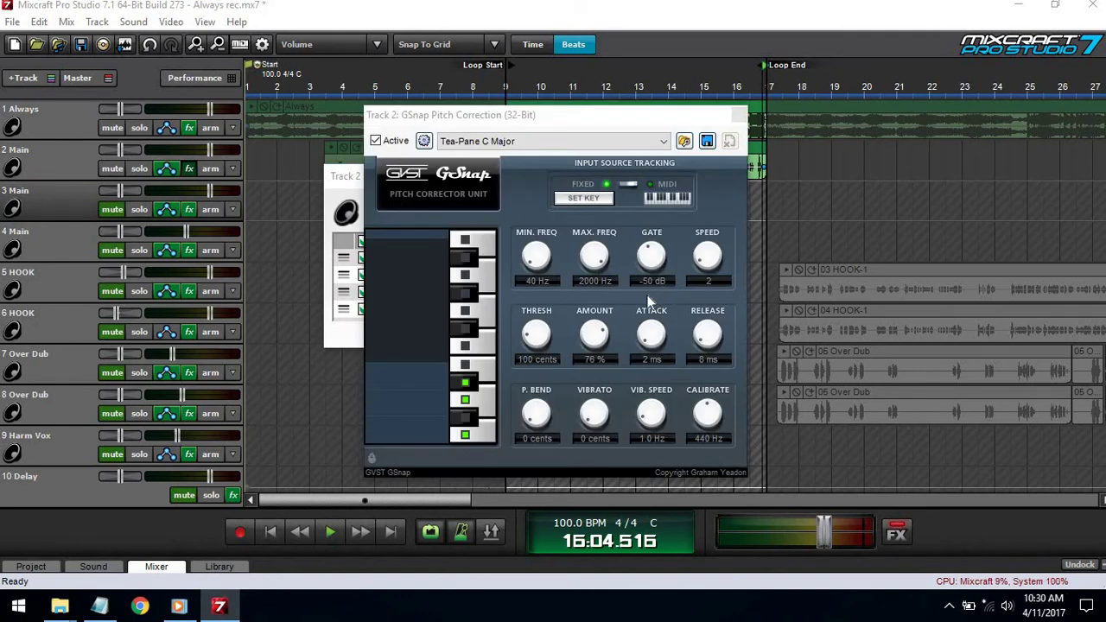
{"action": "left_click", "coordinate": [737, 115]}
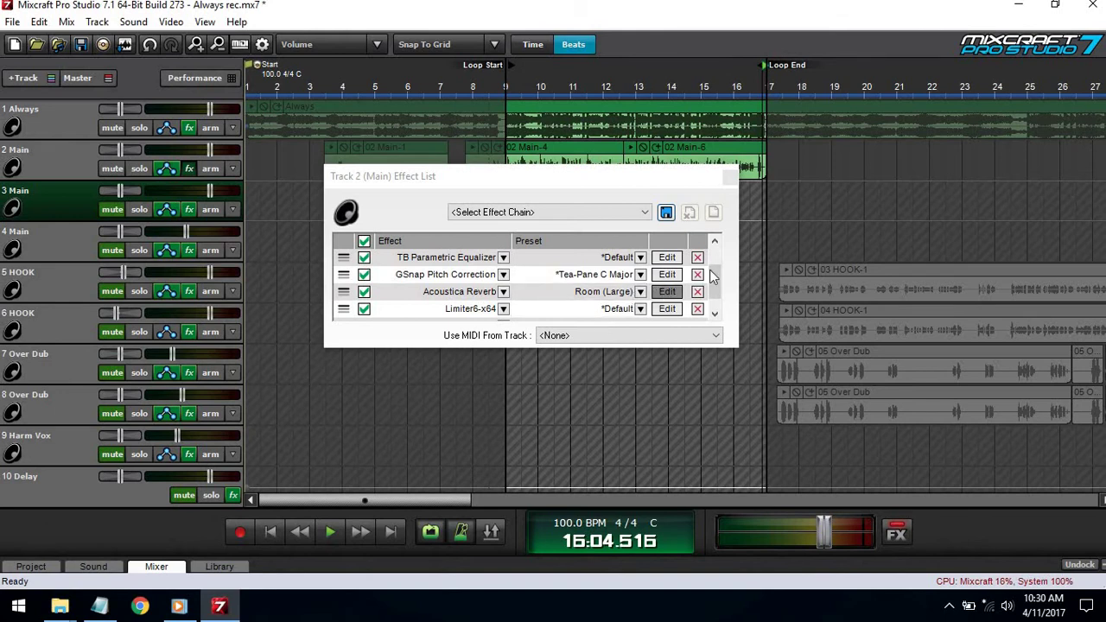
{"action": "scroll", "coordinate": [709, 269], "scroll_direction": "down", "scroll_amount": 1}
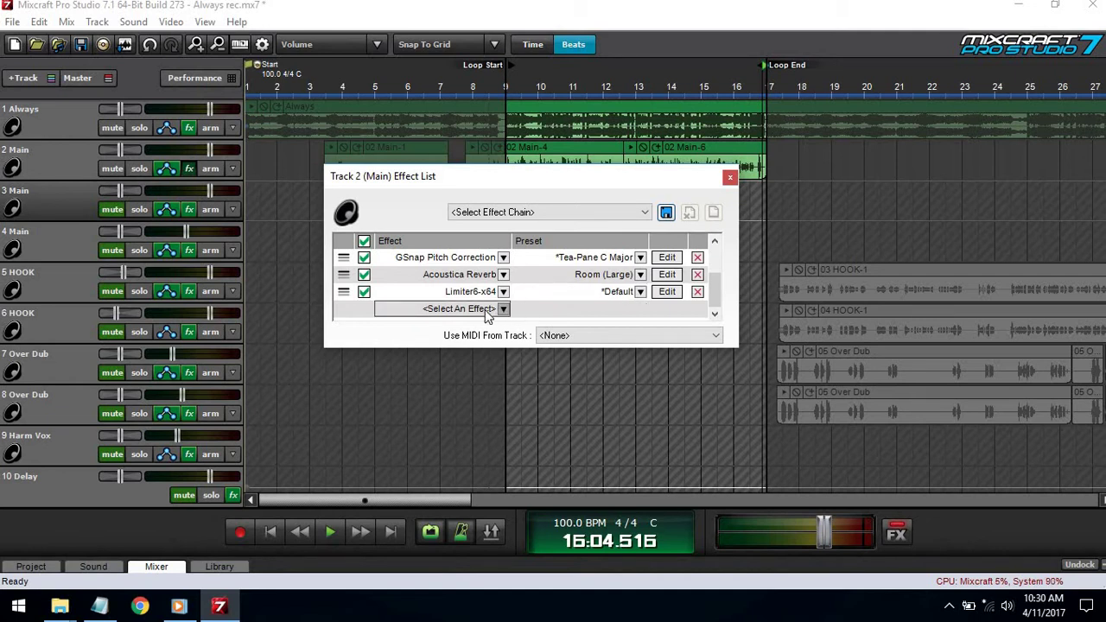
- Browse the available presets for the TB Parametric Equalizers, keeping the *Default preset
{"action": "left_click_drag", "start_coordinate": [713, 282], "coordinate": [726, 216]}
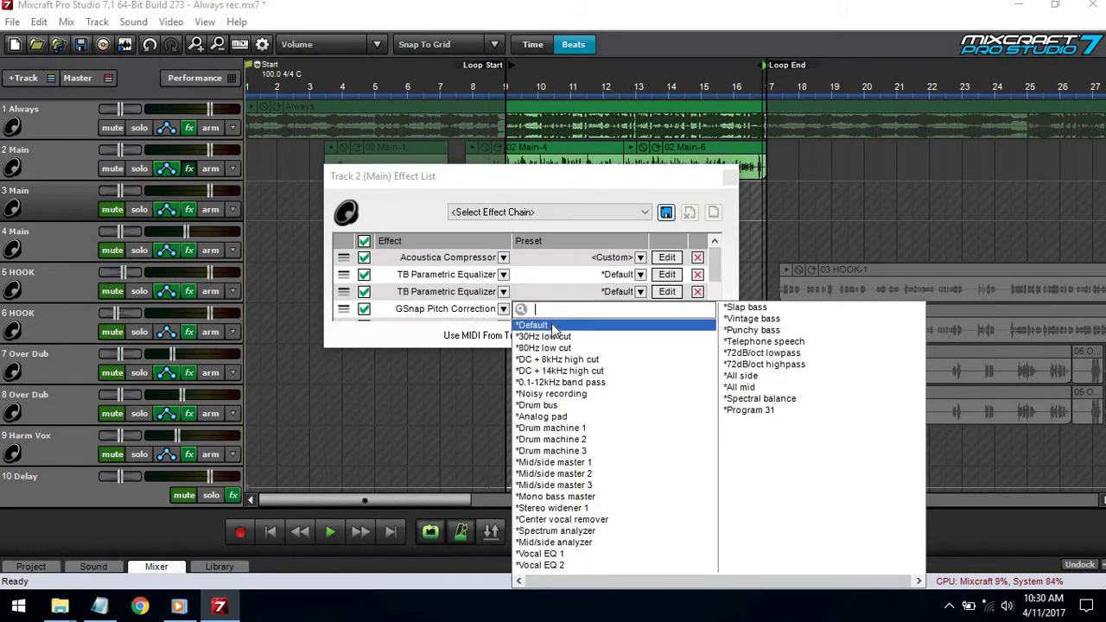
{"action": "left_click", "coordinate": [553, 325]}
{"action": "left_click", "coordinate": [575, 292]}
{"action": "left_click", "coordinate": [576, 292]}
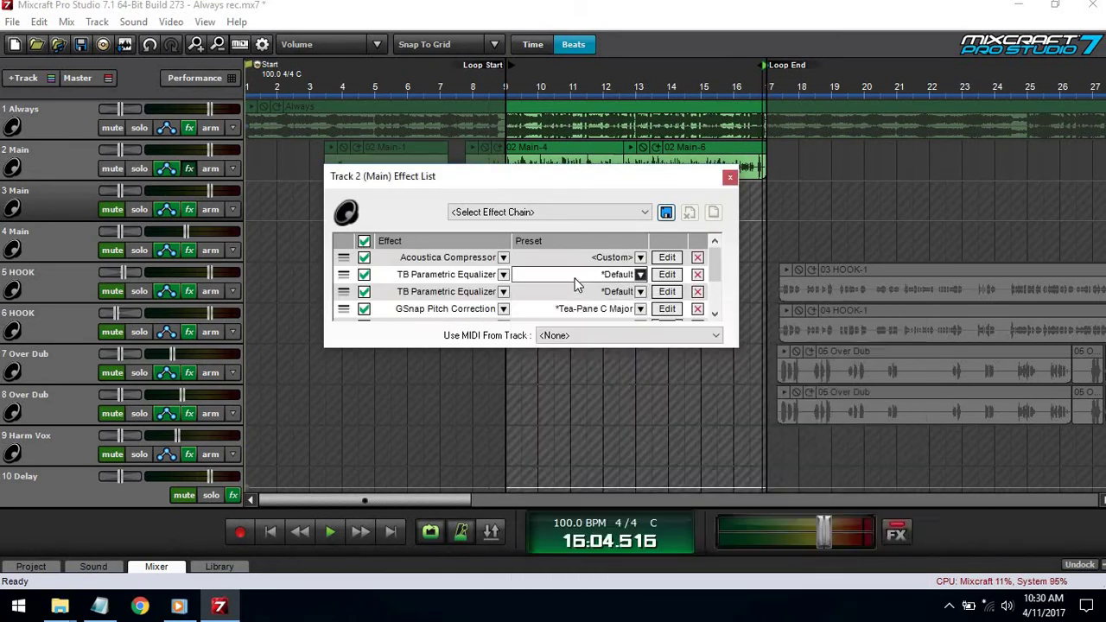
{"action": "left_click", "coordinate": [576, 292]}
{"action": "left_click", "coordinate": [576, 292]}
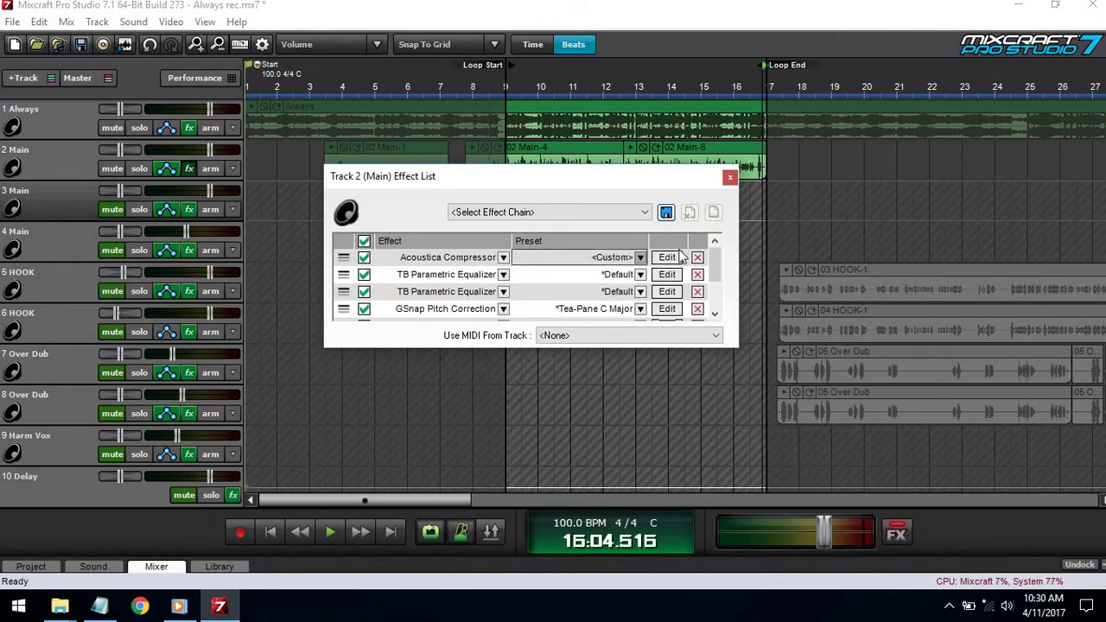
- Disable the GSnap Pitch Correction and Acoustica Reverb effects and solo track 2 Main
{"action": "left_click_drag", "start_coordinate": [718, 264], "coordinate": [708, 303]}
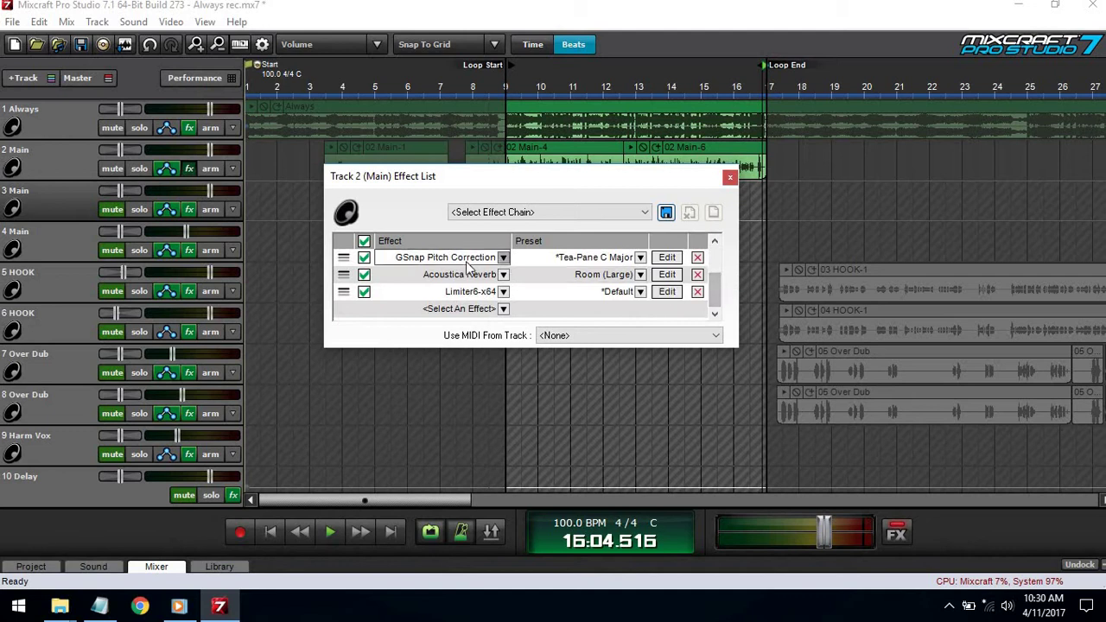
{"action": "left_click", "coordinate": [364, 274]}
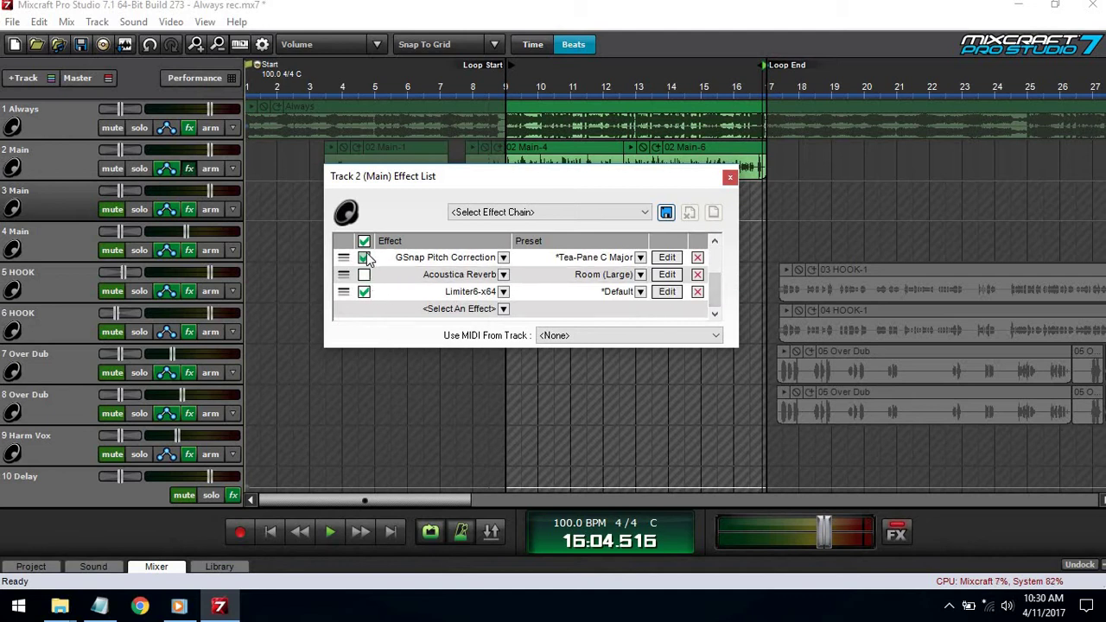
{"action": "left_click", "coordinate": [143, 171]}
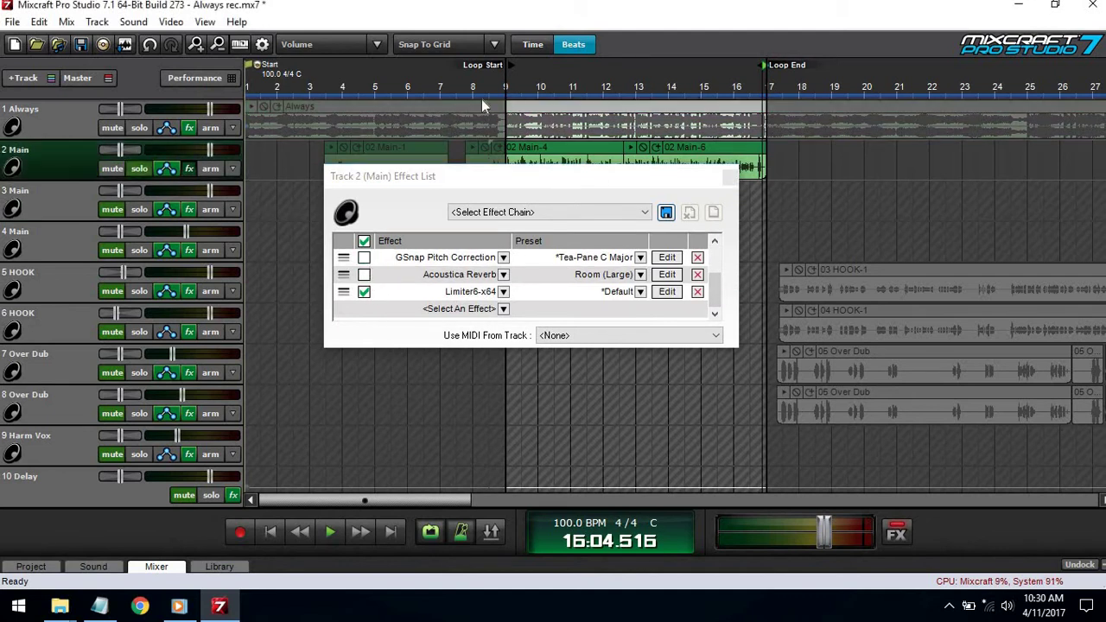
- Set track 2's Acoustica Compressor to a threshold of -8 dB and a ratio of 3.01
{"action": "left_click", "coordinate": [716, 276]}
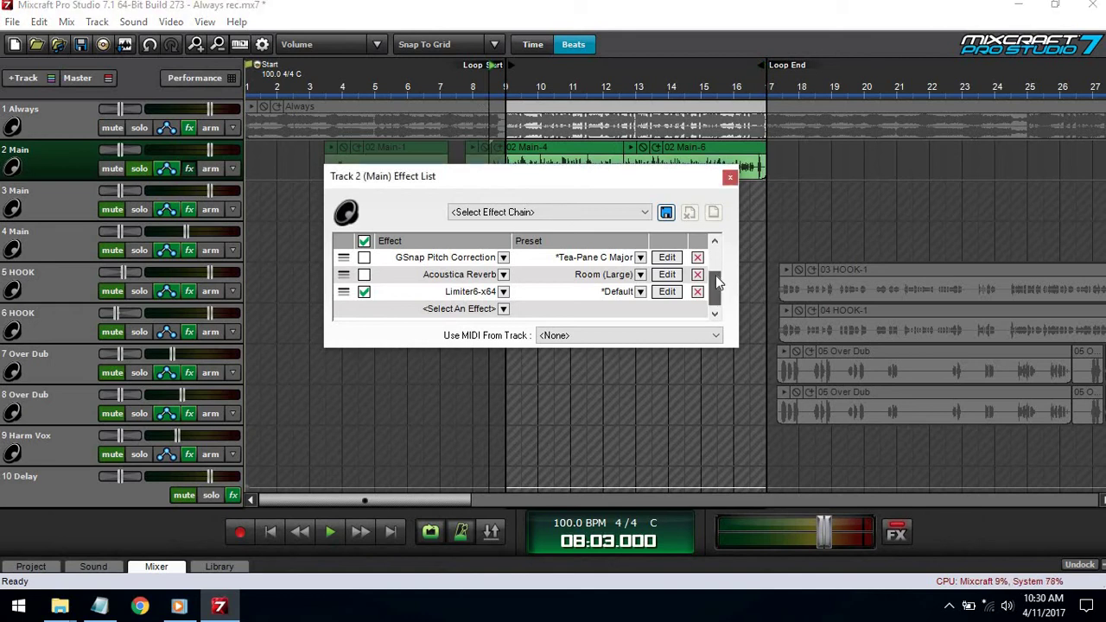
{"action": "scroll", "coordinate": [717, 266], "scroll_direction": "up", "scroll_amount": 1}
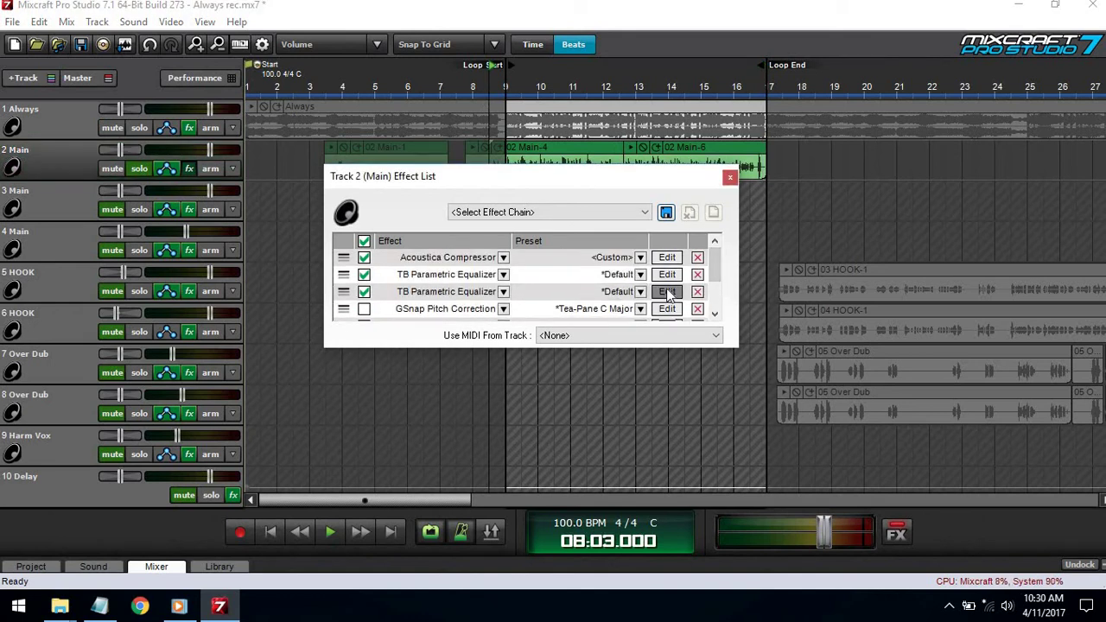
{"action": "left_click", "coordinate": [667, 257]}
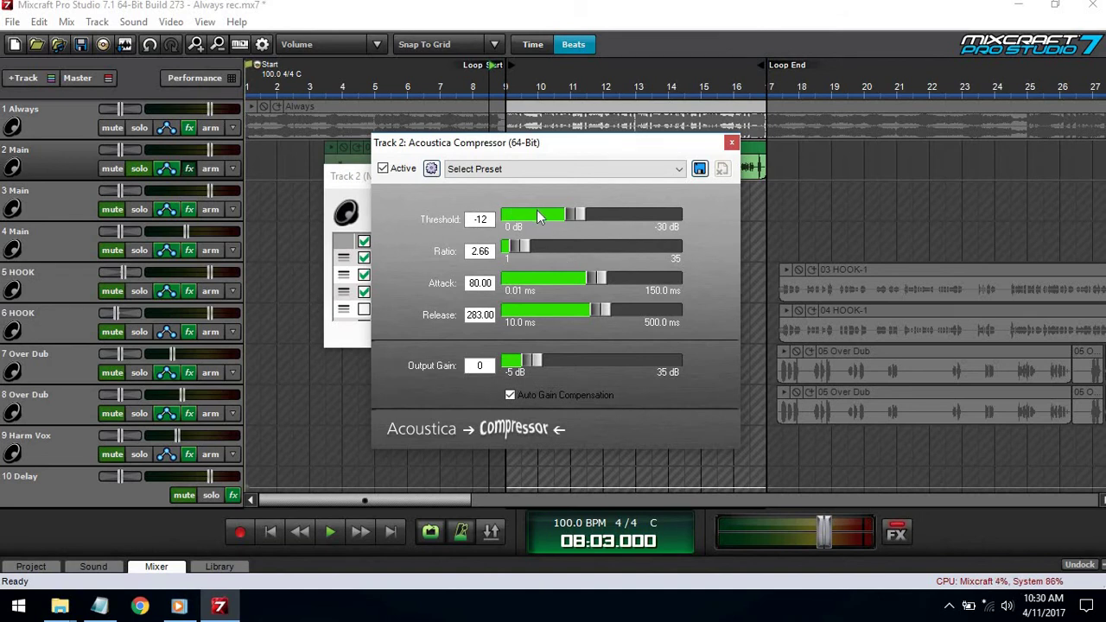
{"action": "left_click_drag", "start_coordinate": [575, 216], "coordinate": [568, 218]}
{"action": "left_click", "coordinate": [479, 251]}
{"action": "type", "text": "3"}
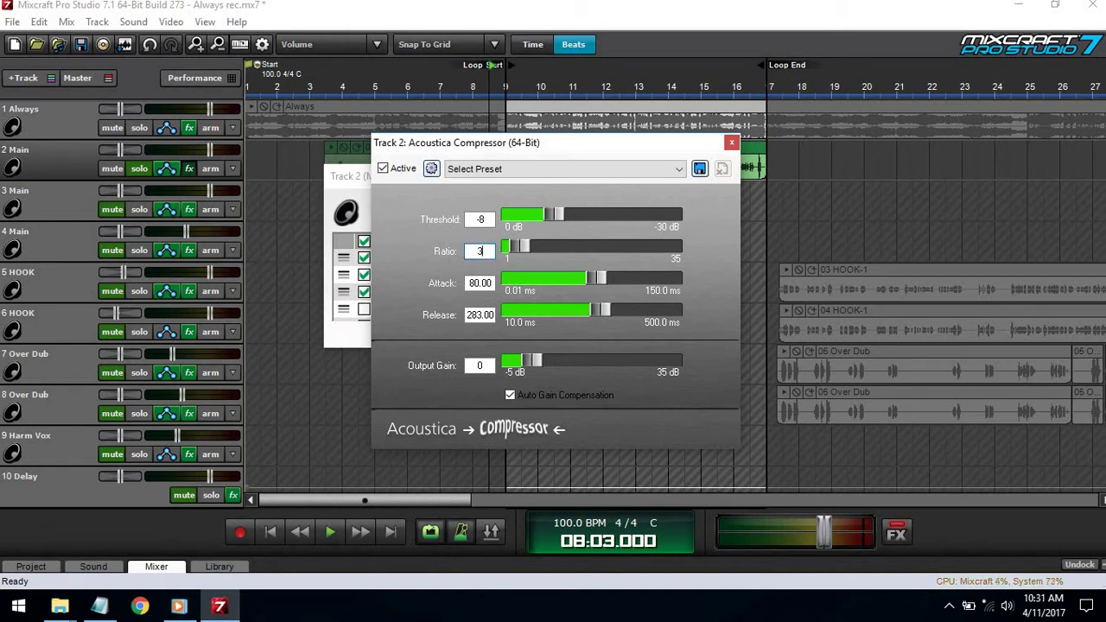
{"action": "key", "text": "Return"}
- Set the compressor's attack to 0.01 ms and its release to 20.00 ms
{"action": "left_click", "coordinate": [473, 283]}
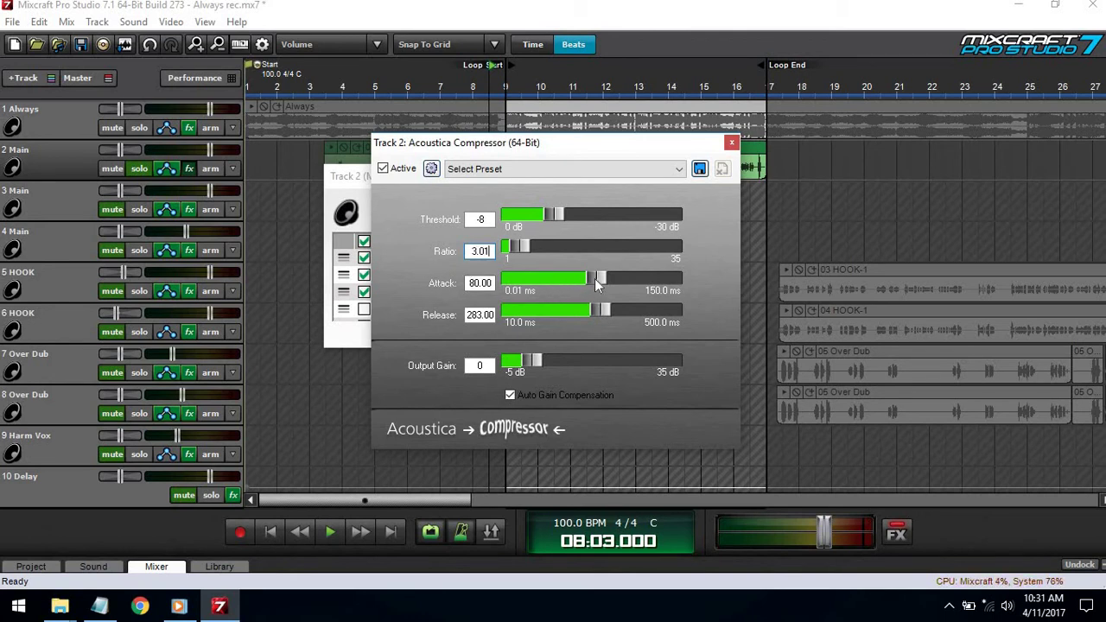
{"action": "left_click_drag", "start_coordinate": [595, 278], "coordinate": [282, 310]}
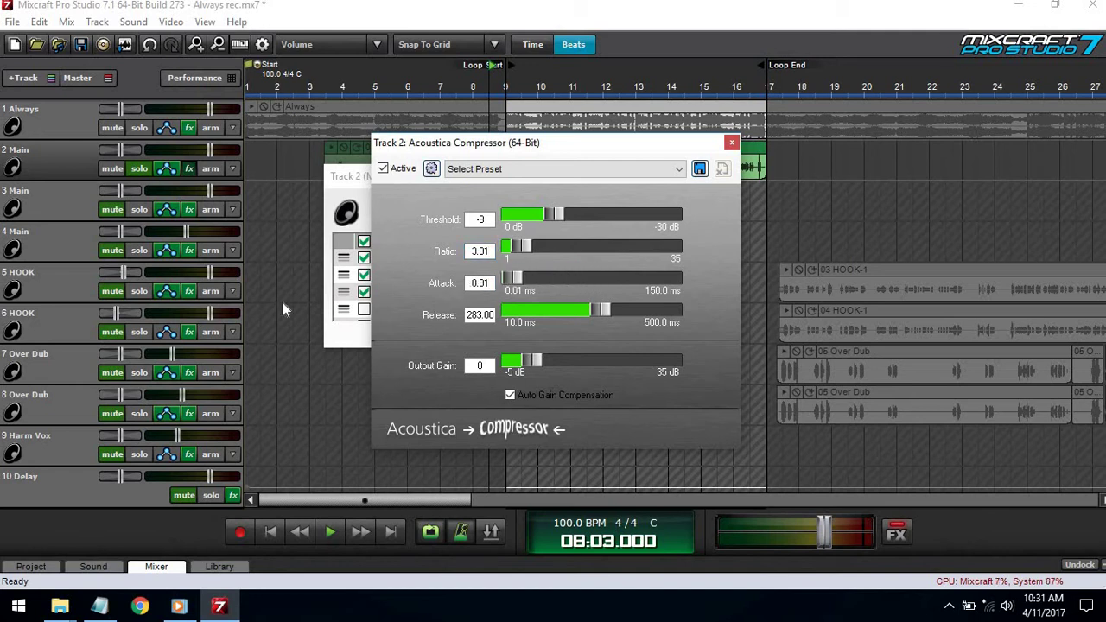
{"action": "left_click", "coordinate": [472, 315]}
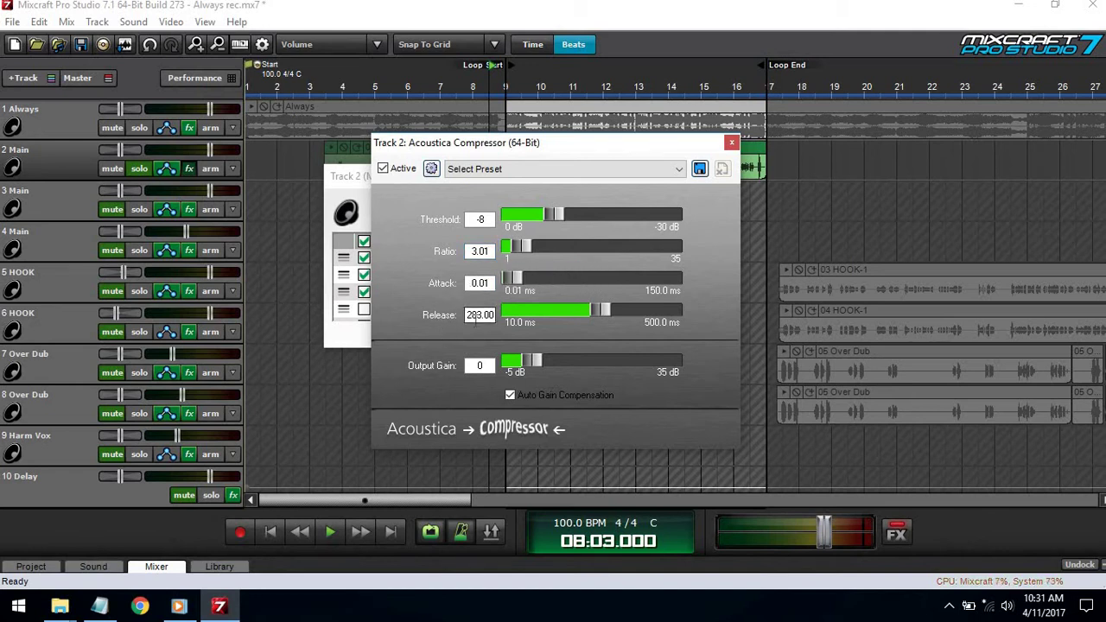
{"action": "left_click", "coordinate": [493, 322], "text": "shift"}
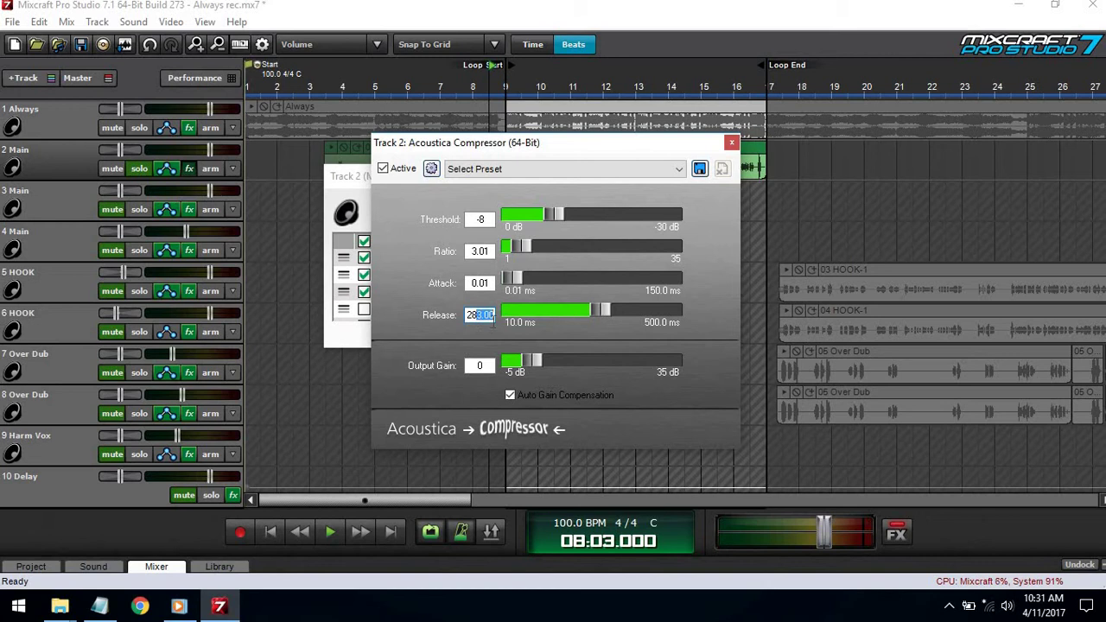
{"action": "key", "text": "BackSpace"}
{"action": "key", "text": "BackSpace"}
{"action": "type", "text": "0.0"}
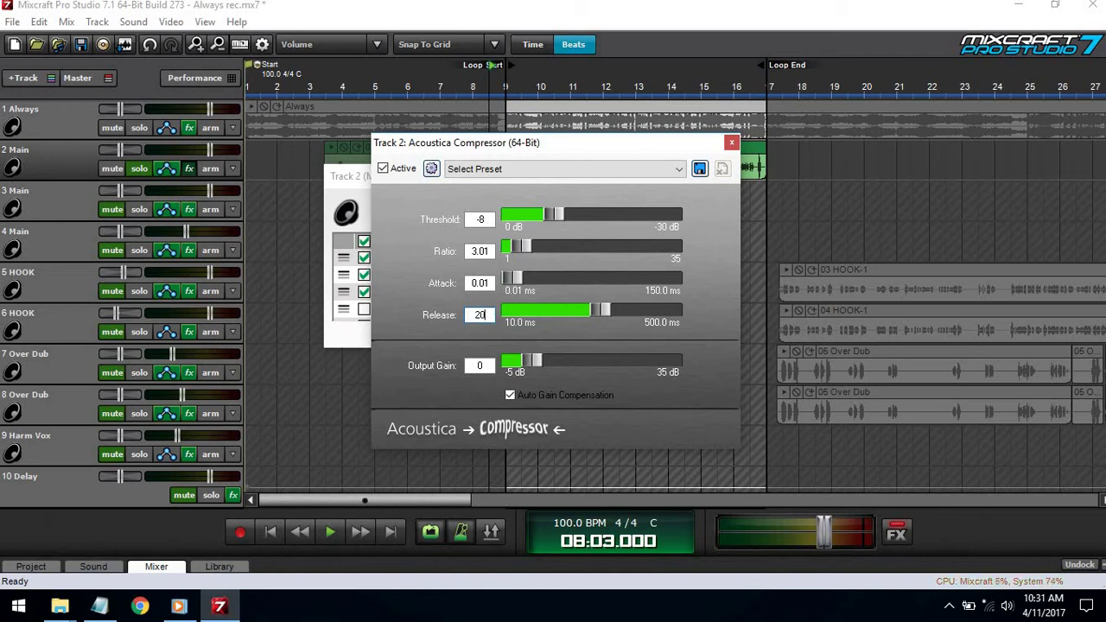
{"action": "type", "text": "0"}
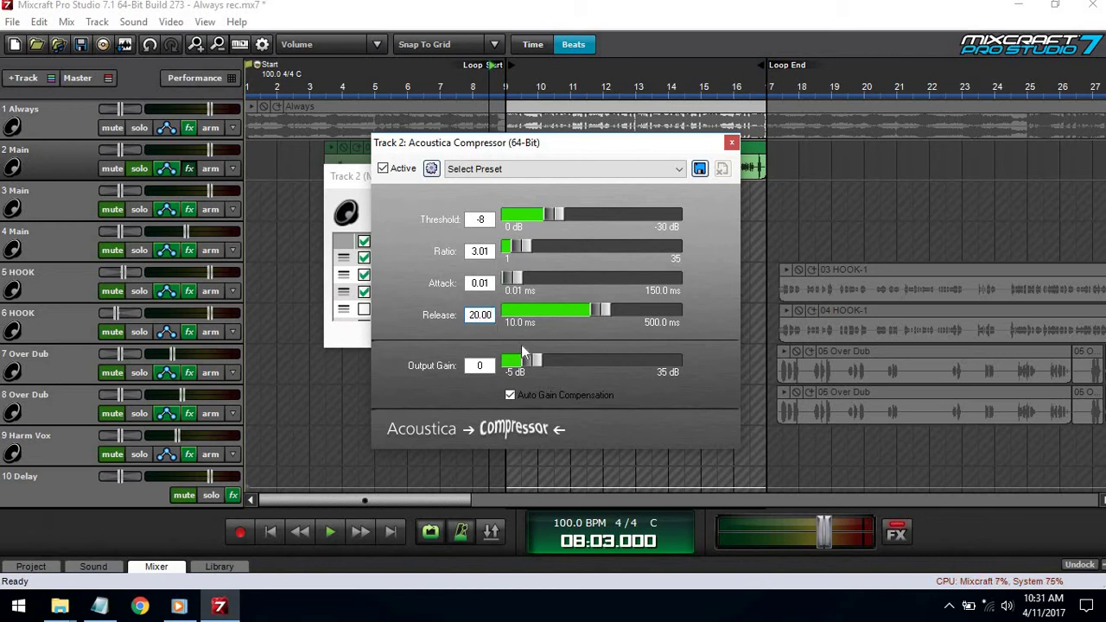
- Set the compressor's output gain to 2 dB and close its window
{"action": "double_click", "coordinate": [485, 365]}
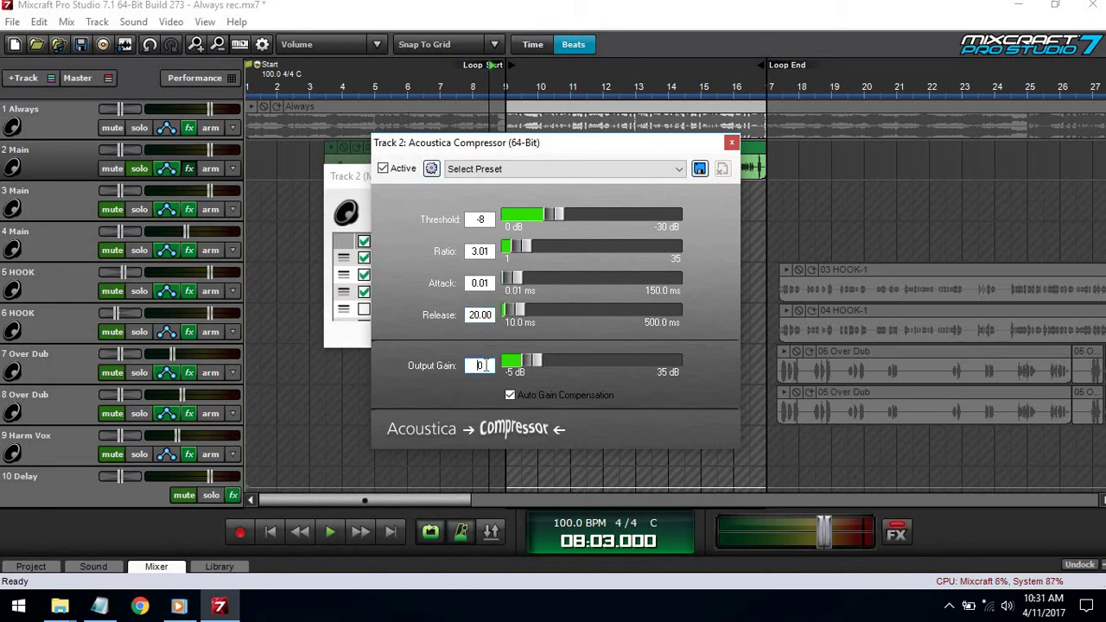
{"action": "type", "text": "0"}
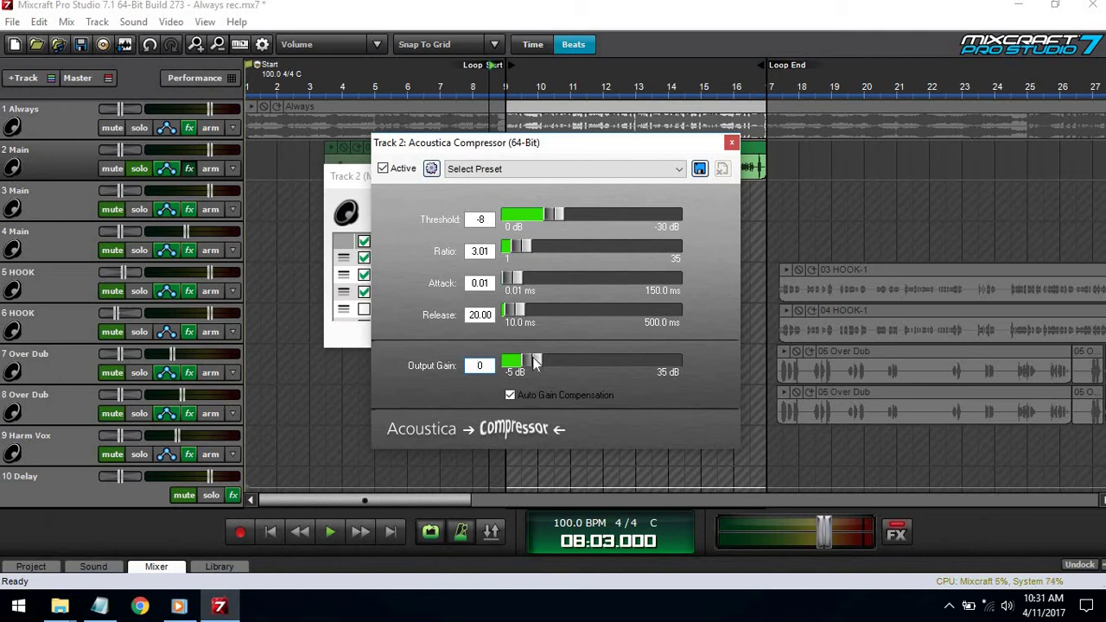
{"action": "left_click_drag", "start_coordinate": [535, 364], "coordinate": [544, 367]}
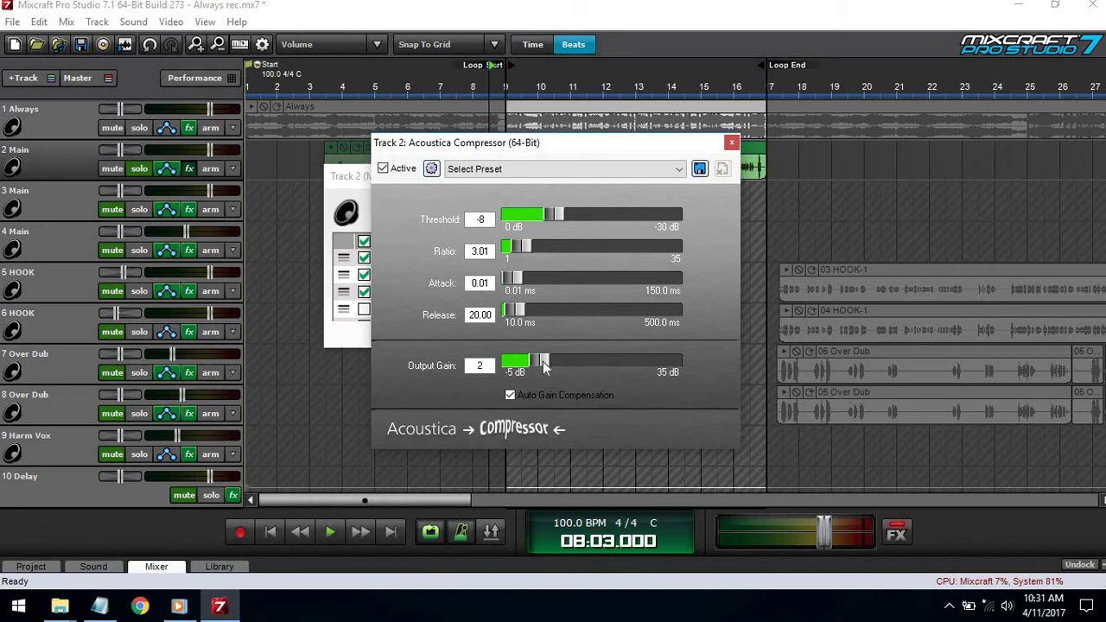
{"action": "left_click", "coordinate": [732, 142]}
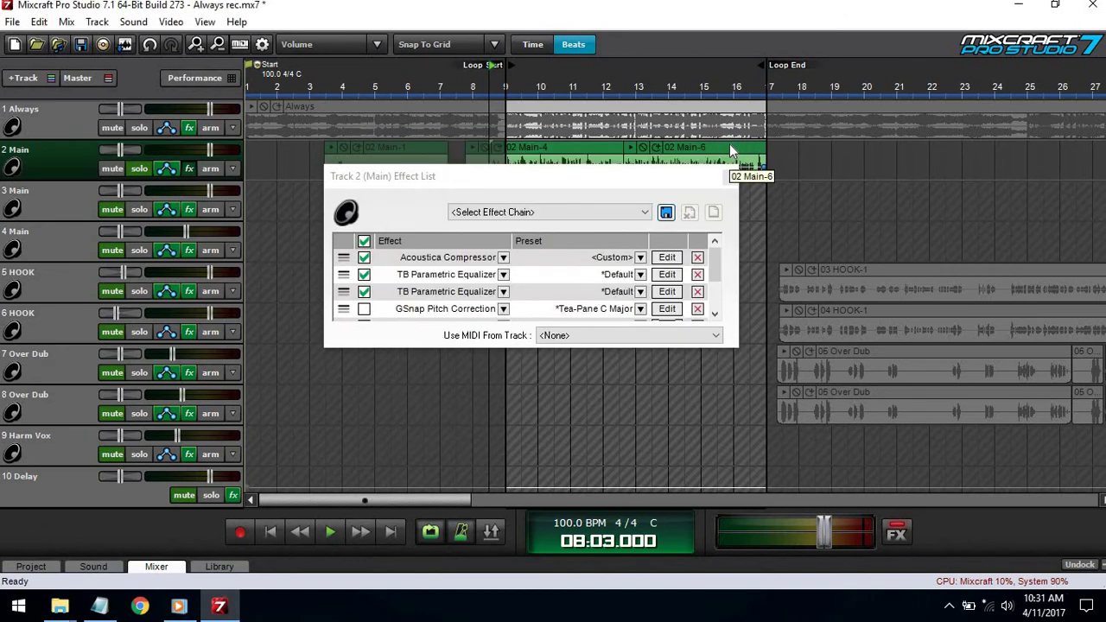
- Play the soloed main vocal from measure 9 to hear the compression, and stop playback
{"action": "left_click_drag", "start_coordinate": [715, 266], "coordinate": [715, 237]}
{"action": "left_click", "coordinate": [506, 86]}
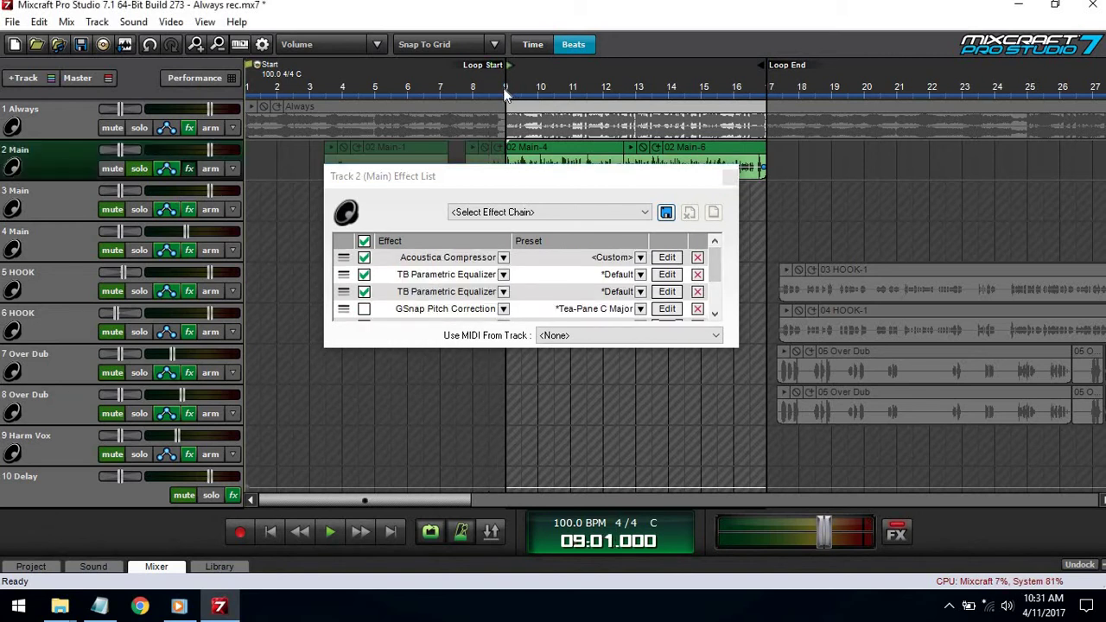
{"action": "key", "text": "space"}
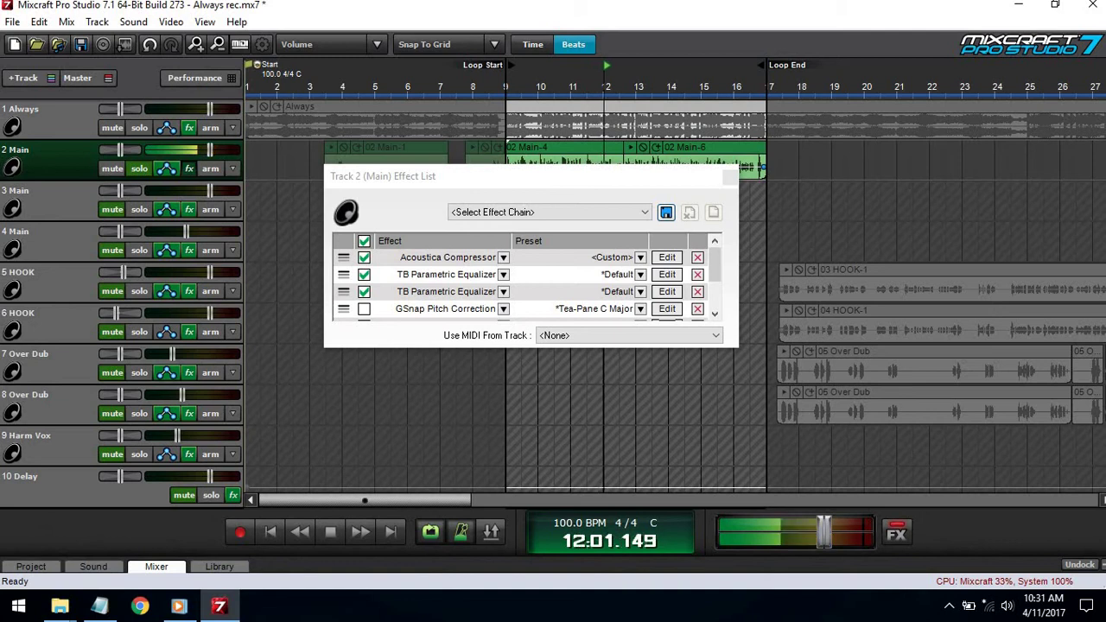
{"action": "key", "text": "space"}
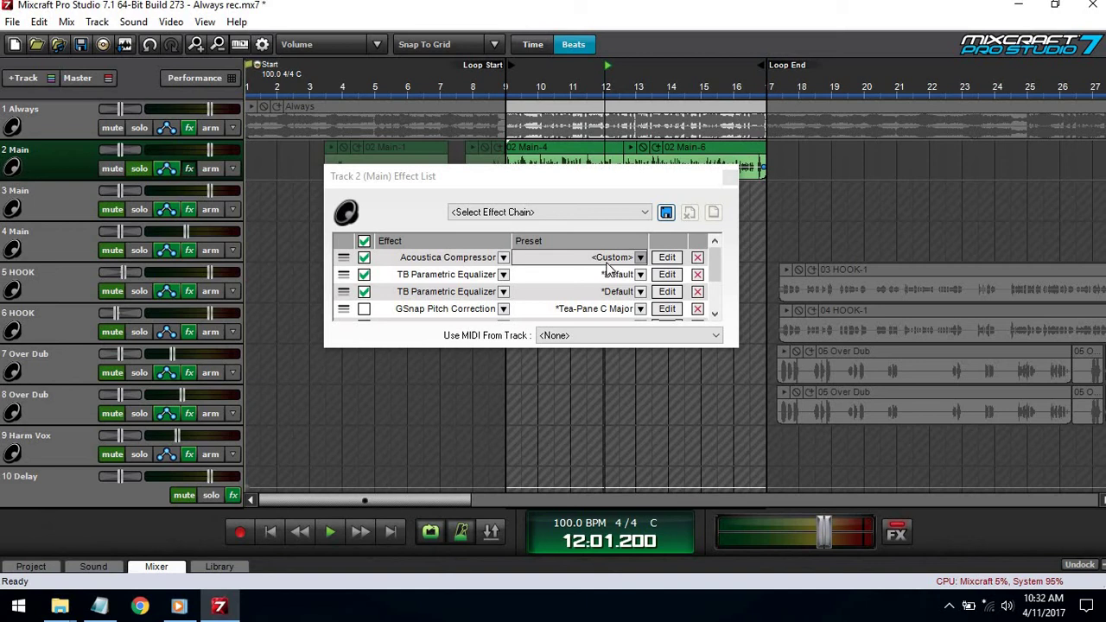
- In track 2's second TB Parametric Equalizer, set the section 1 low shelf to 87 Hz with a gain of -20 dB
{"action": "left_click", "coordinate": [667, 291]}
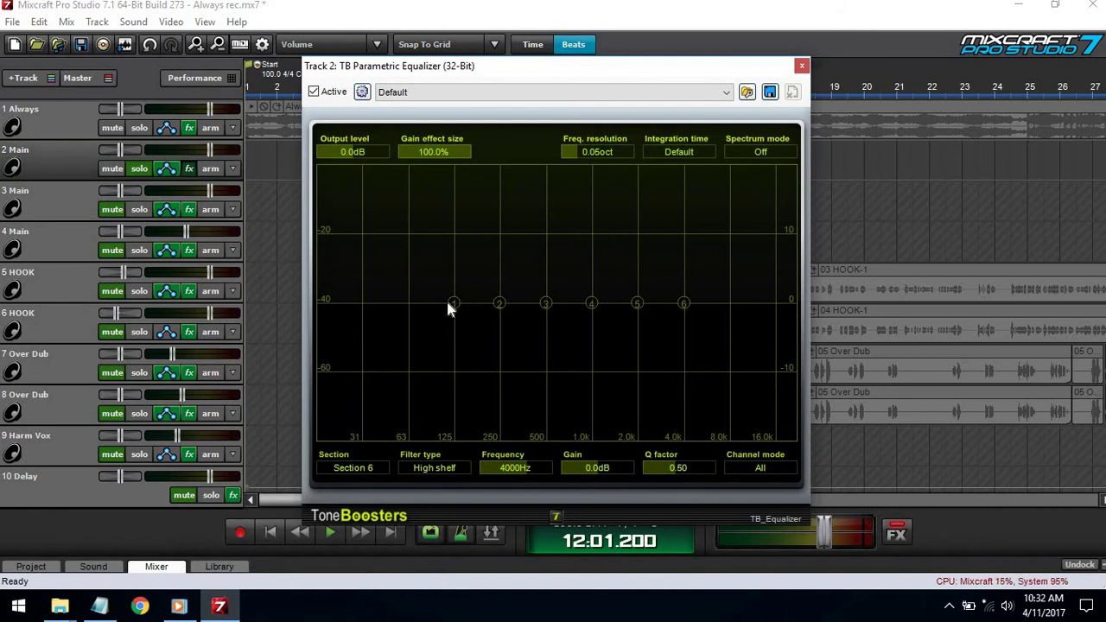
{"action": "left_click_drag", "start_coordinate": [453, 303], "coordinate": [438, 349]}
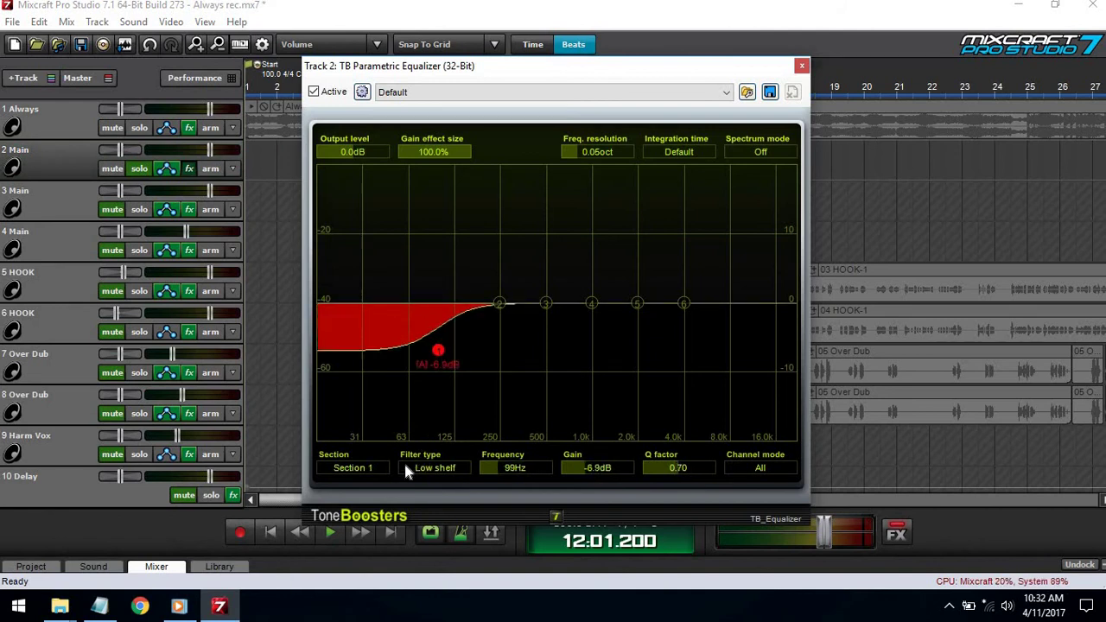
{"action": "left_click_drag", "start_coordinate": [403, 467], "coordinate": [398, 430]}
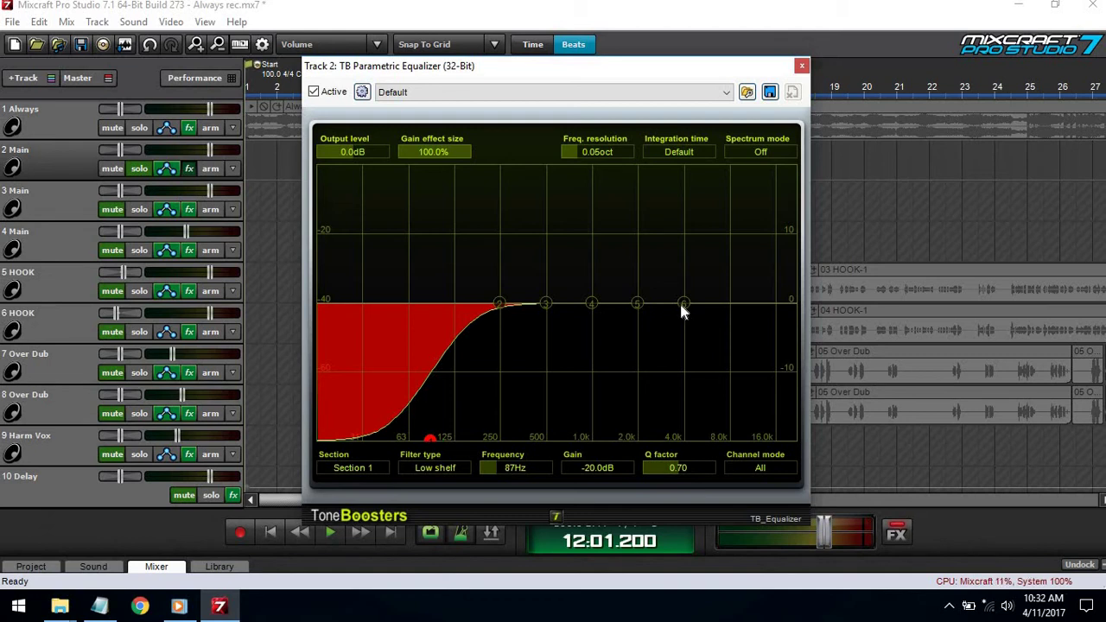
- Set the section 6 high shelf to 22000 Hz with a gain of -12.5 dB and a Q factor of 0.74
{"action": "left_click_drag", "start_coordinate": [681, 302], "coordinate": [810, 379]}
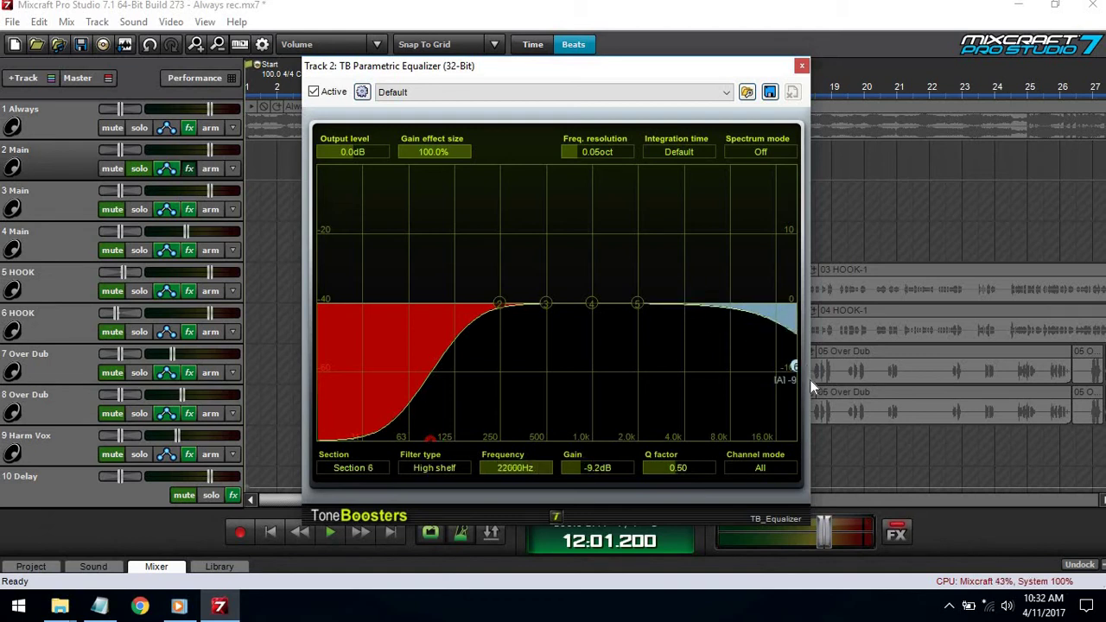
{"action": "scroll", "coordinate": [674, 469], "scroll_direction": "up", "scroll_amount": 1}
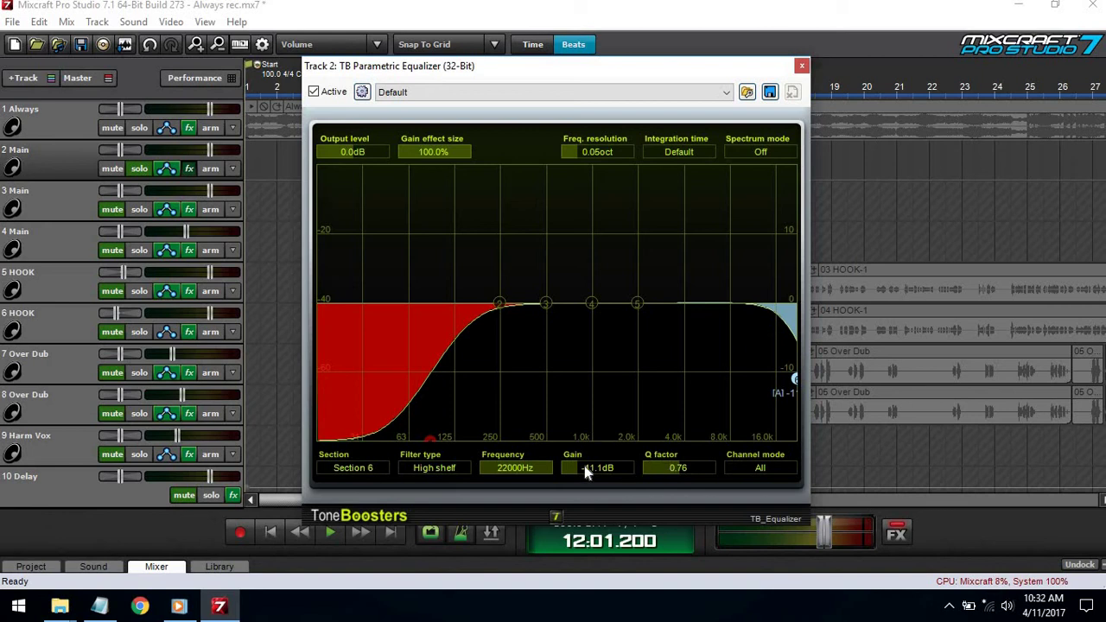
{"action": "scroll", "coordinate": [568, 471], "scroll_direction": "down", "scroll_amount": 1}
{"action": "scroll", "coordinate": [569, 470], "scroll_direction": "down", "scroll_amount": 1}
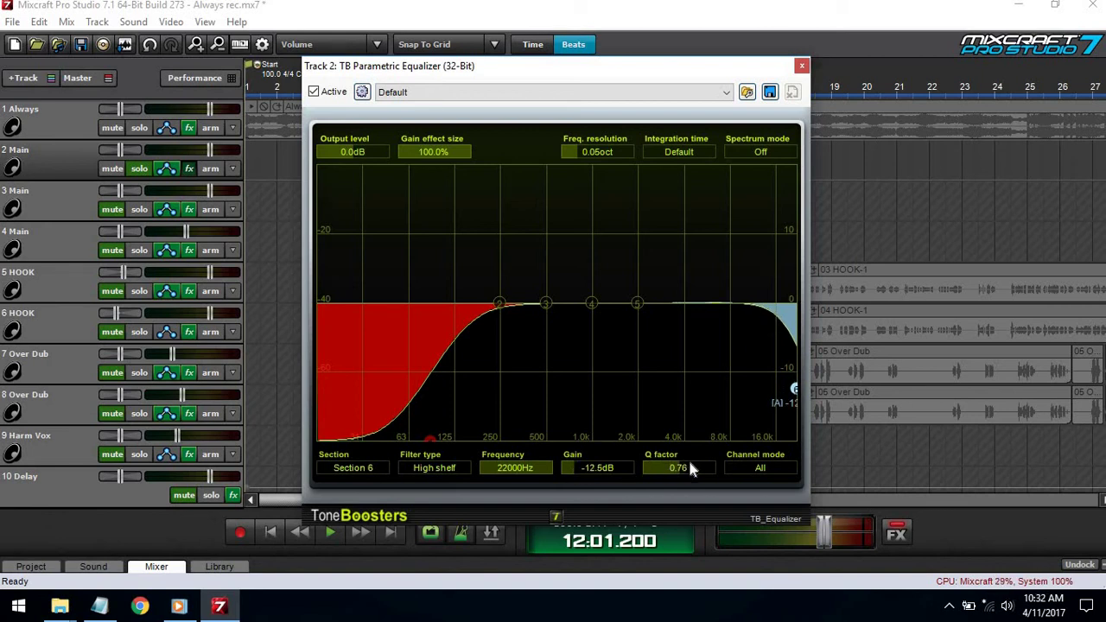
{"action": "scroll", "coordinate": [672, 467], "scroll_direction": "down", "scroll_amount": 3}
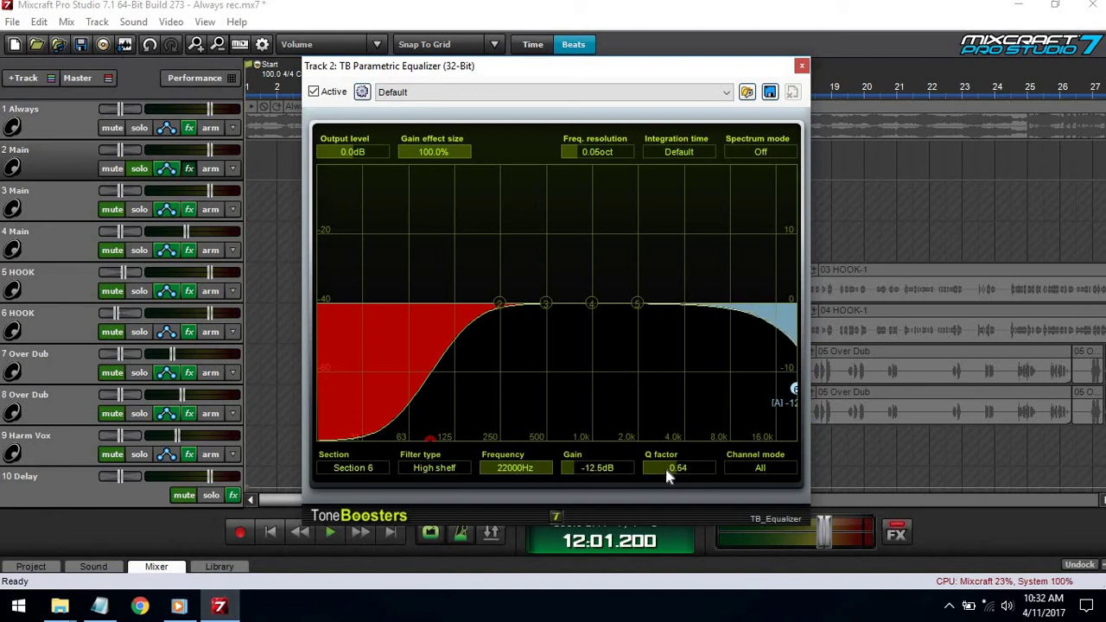
{"action": "scroll", "coordinate": [667, 471], "scroll_direction": "up", "scroll_amount": 5}
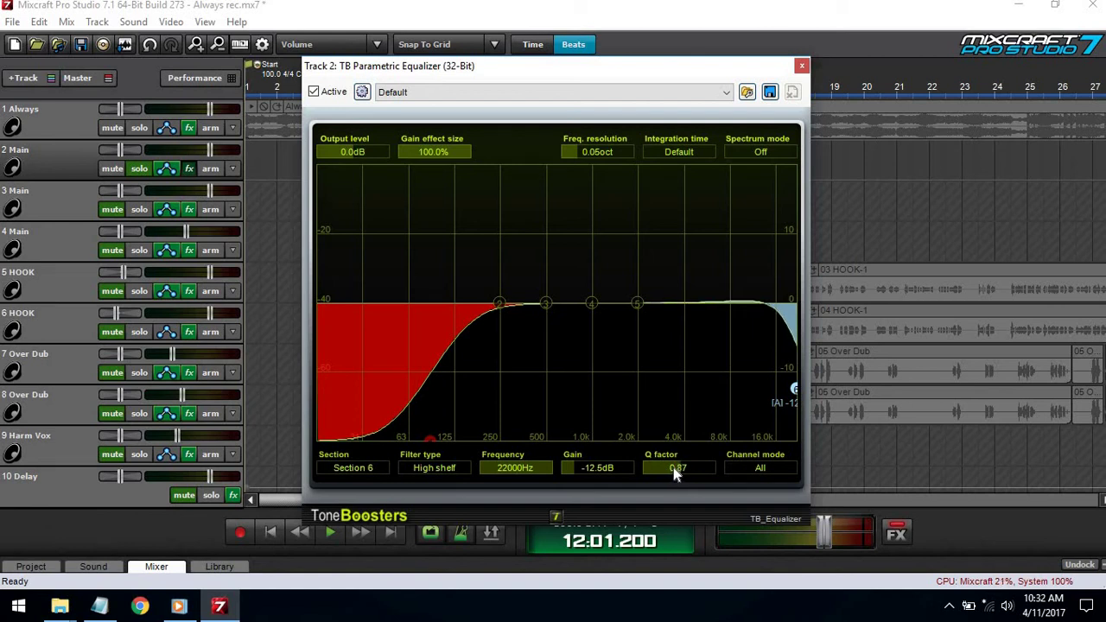
{"action": "scroll", "coordinate": [673, 467], "scroll_direction": "down", "scroll_amount": 2}
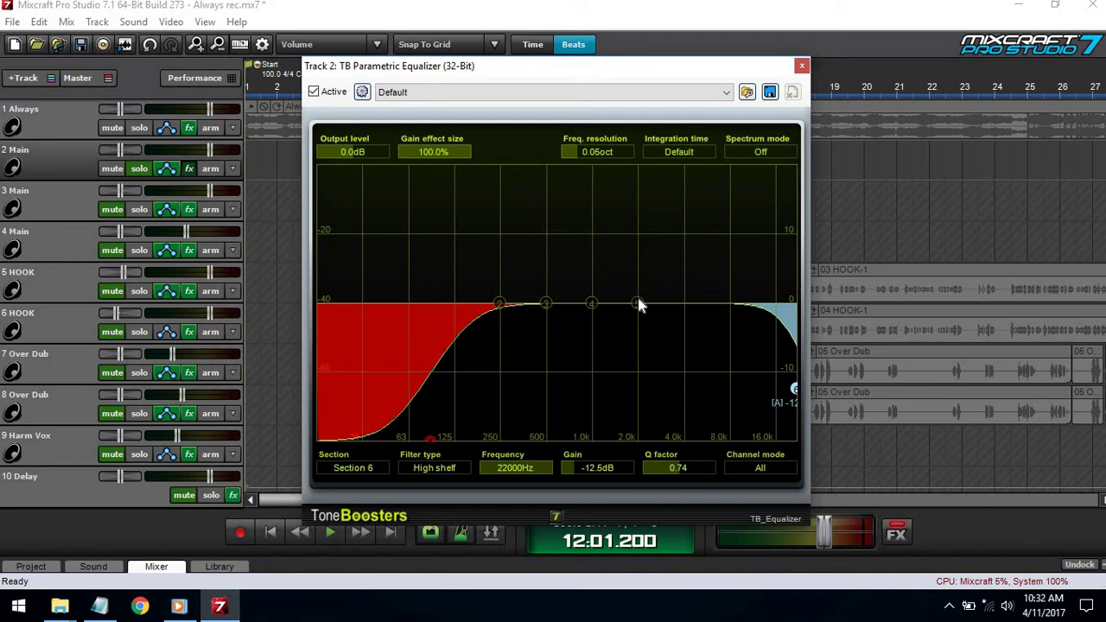
- Boost section 5 by 9.6 dB at about 2003 Hz with a narrow Q factor of 7.77
{"action": "left_click_drag", "start_coordinate": [638, 301], "coordinate": [638, 273]}
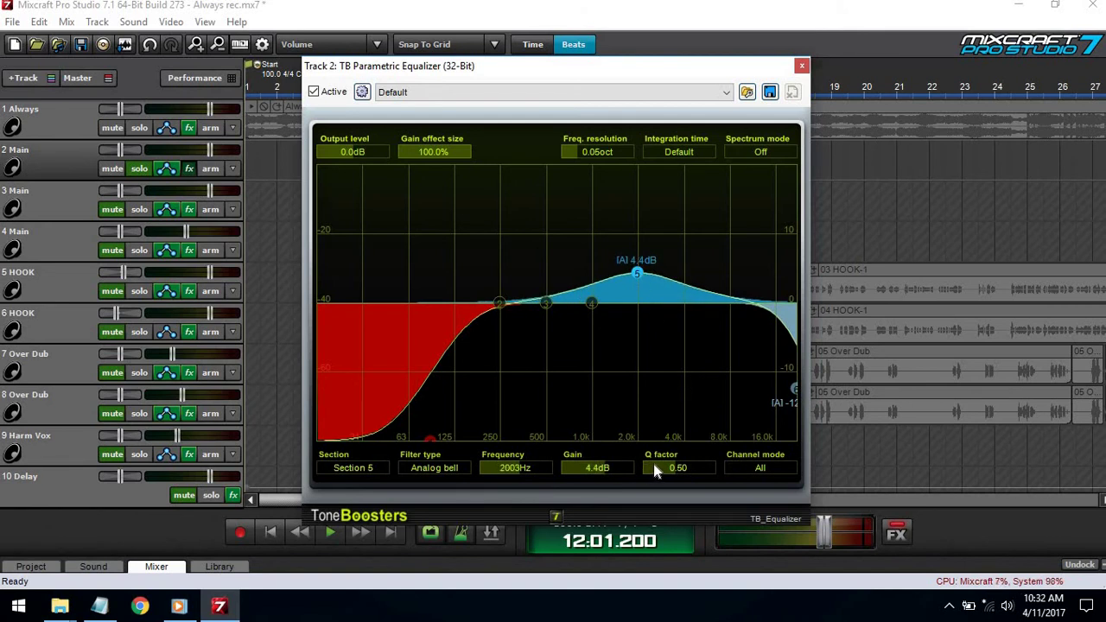
{"action": "mouse_move", "coordinate": [654, 467]}
{"action": "left_mouse_down"}
{"action": "mouse_move", "coordinate": [712, 465]}
{"action": "mouse_move", "coordinate": [674, 471]}
{"action": "left_mouse_up"}
{"action": "left_click_drag", "start_coordinate": [581, 466], "coordinate": [605, 471]}
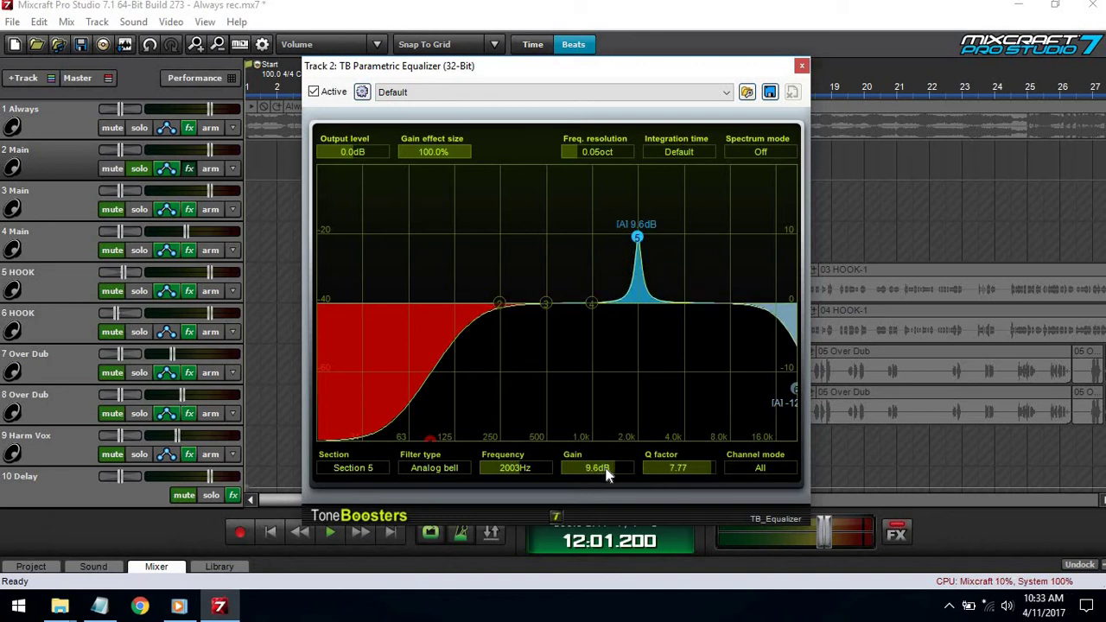
- Play the vocal loop and retune section 5 to a -6.4 dB cut at 1603 Hz with a Q factor of 6.55
{"action": "left_click_drag", "start_coordinate": [406, 69], "coordinate": [415, 163]}
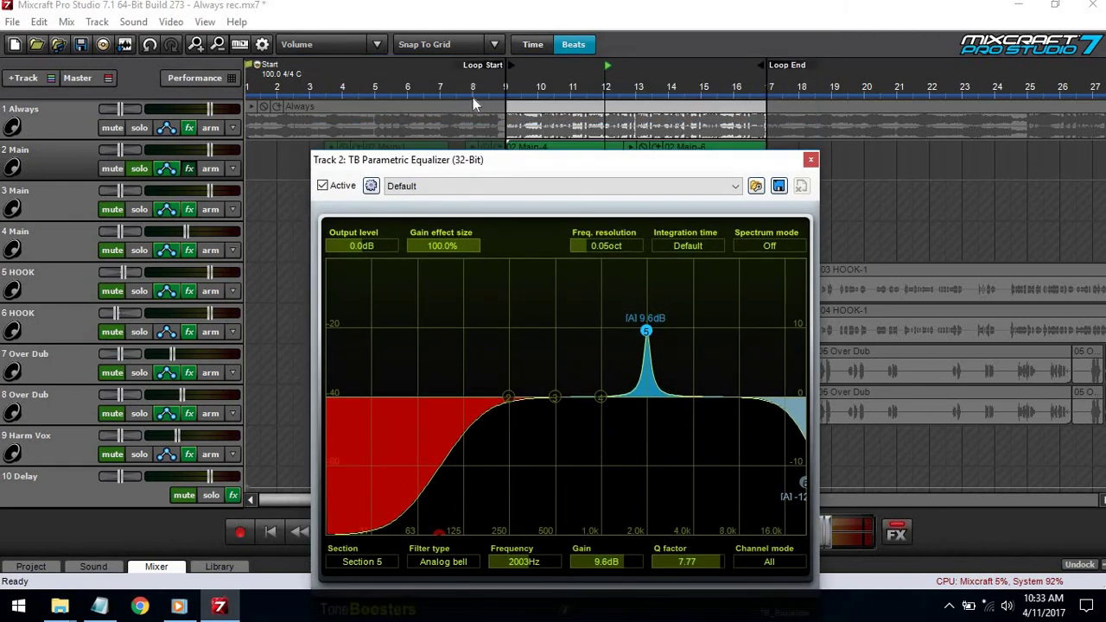
{"action": "left_click", "coordinate": [498, 85]}
{"action": "key", "text": "space"}
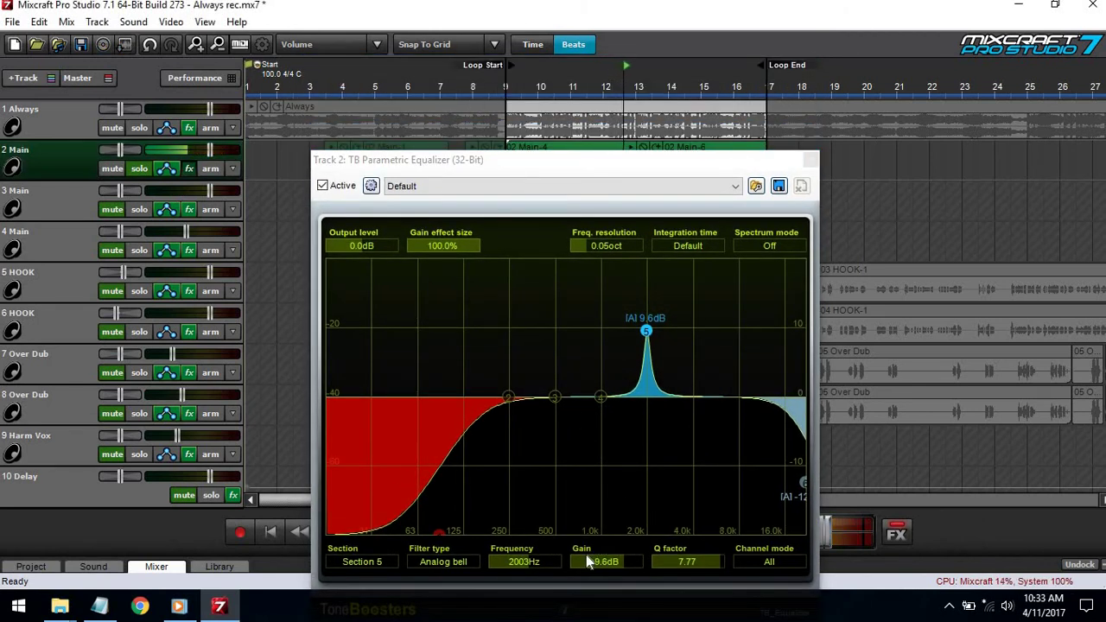
{"action": "left_click_drag", "start_coordinate": [537, 555], "coordinate": [534, 557]}
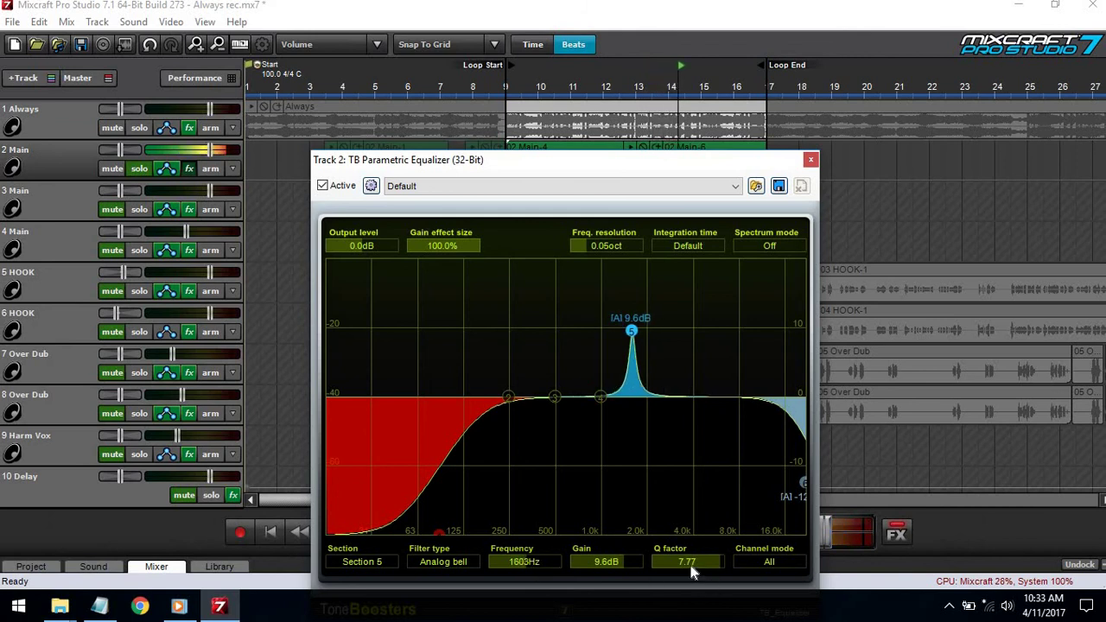
{"action": "left_click_drag", "start_coordinate": [691, 571], "coordinate": [684, 565]}
{"action": "left_click_drag", "start_coordinate": [609, 562], "coordinate": [549, 559]}
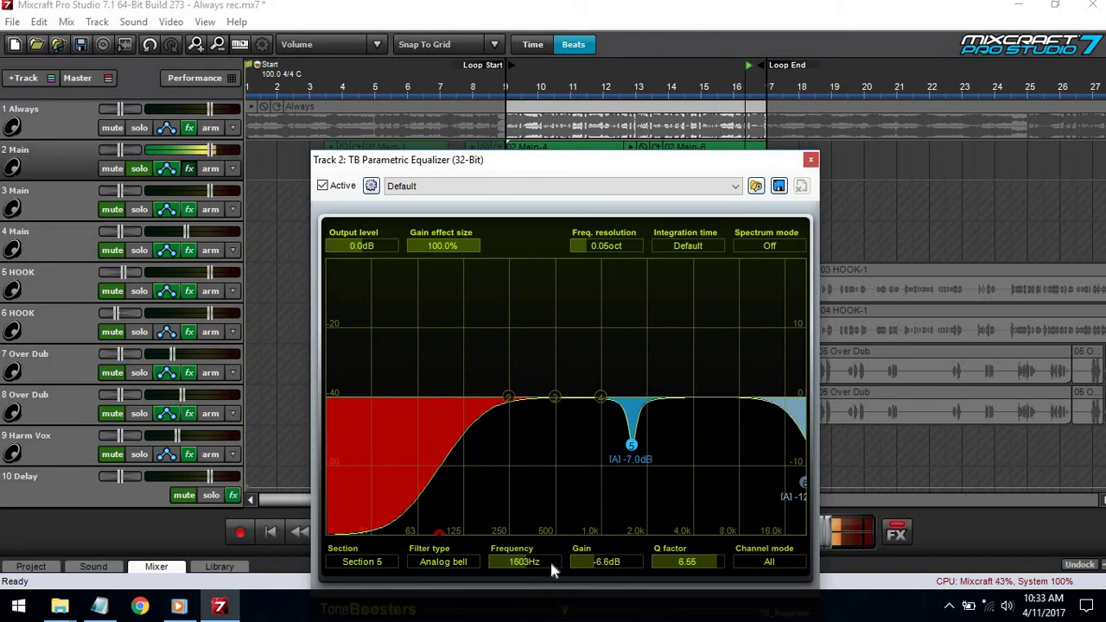
- Boost section 3 to tune it to 407 Hz, and cut it to -5.4 dB with a Q factor of 3.83
{"action": "left_click", "coordinate": [554, 397]}
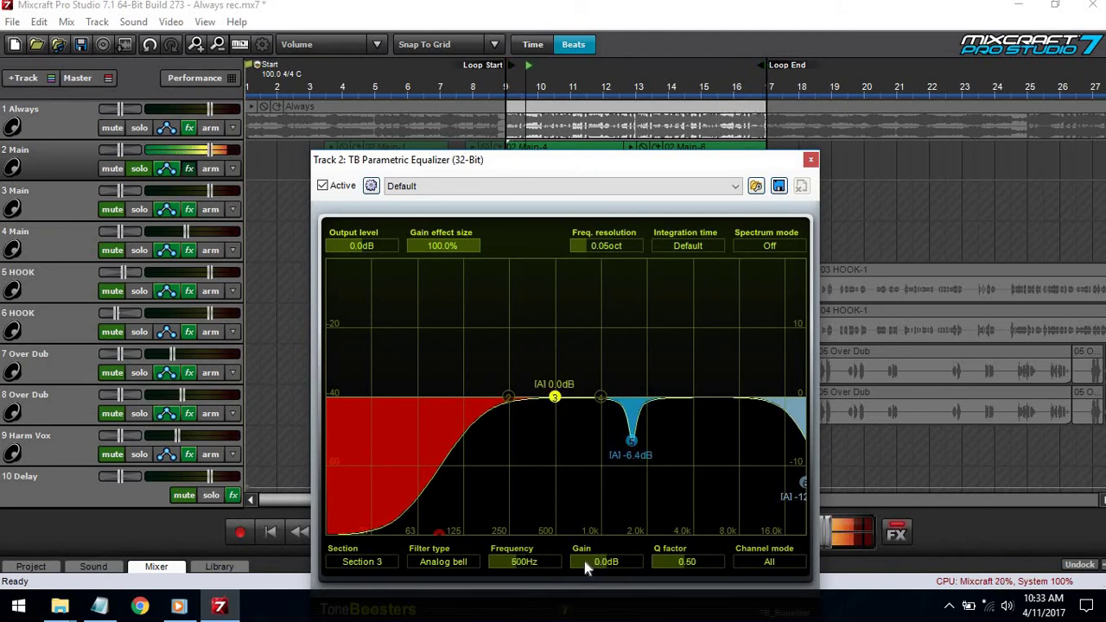
{"action": "mouse_move", "coordinate": [592, 561]}
{"action": "left_mouse_down"}
{"action": "mouse_move", "coordinate": [708, 555]}
{"action": "mouse_move", "coordinate": [655, 574]}
{"action": "mouse_move", "coordinate": [614, 562]}
{"action": "left_mouse_up"}
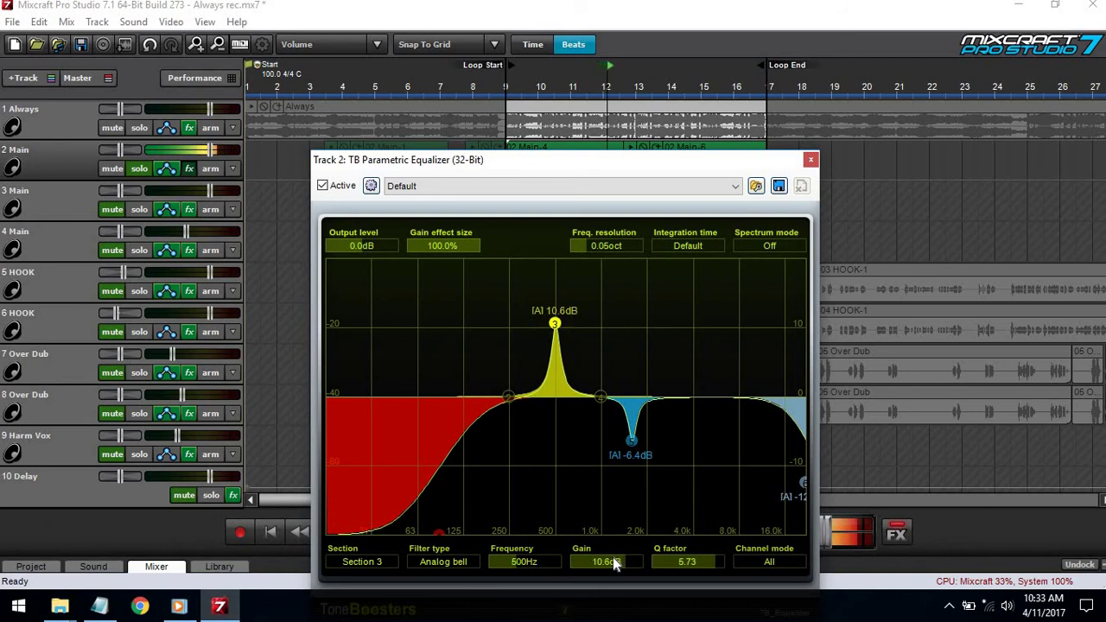
{"action": "left_click_drag", "start_coordinate": [521, 560], "coordinate": [517, 557]}
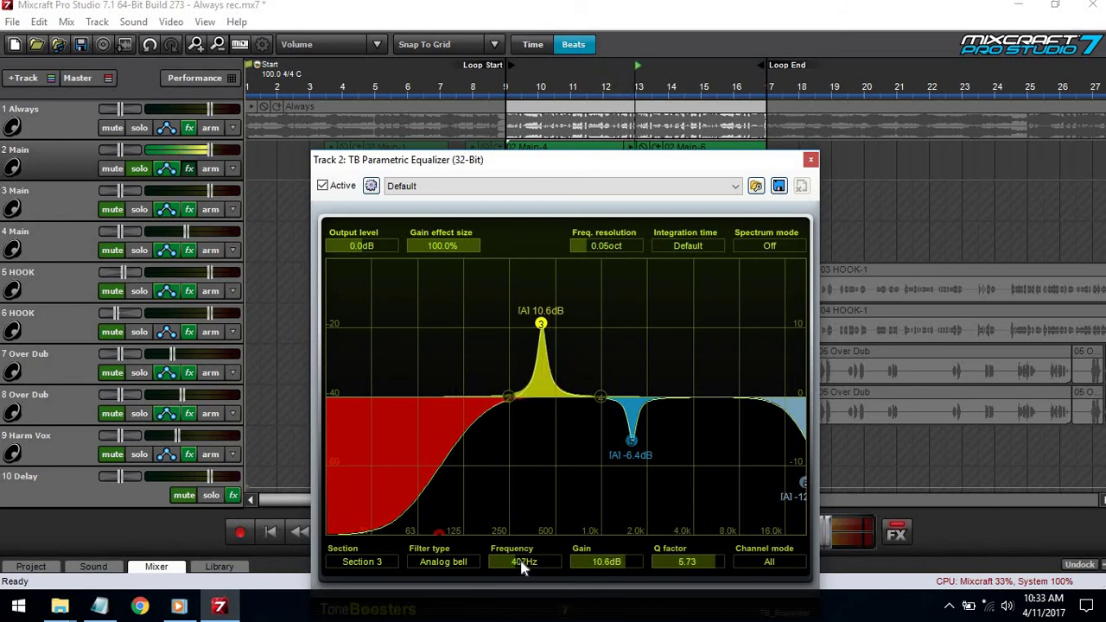
{"action": "scroll", "coordinate": [668, 560], "scroll_direction": "down", "scroll_amount": 1}
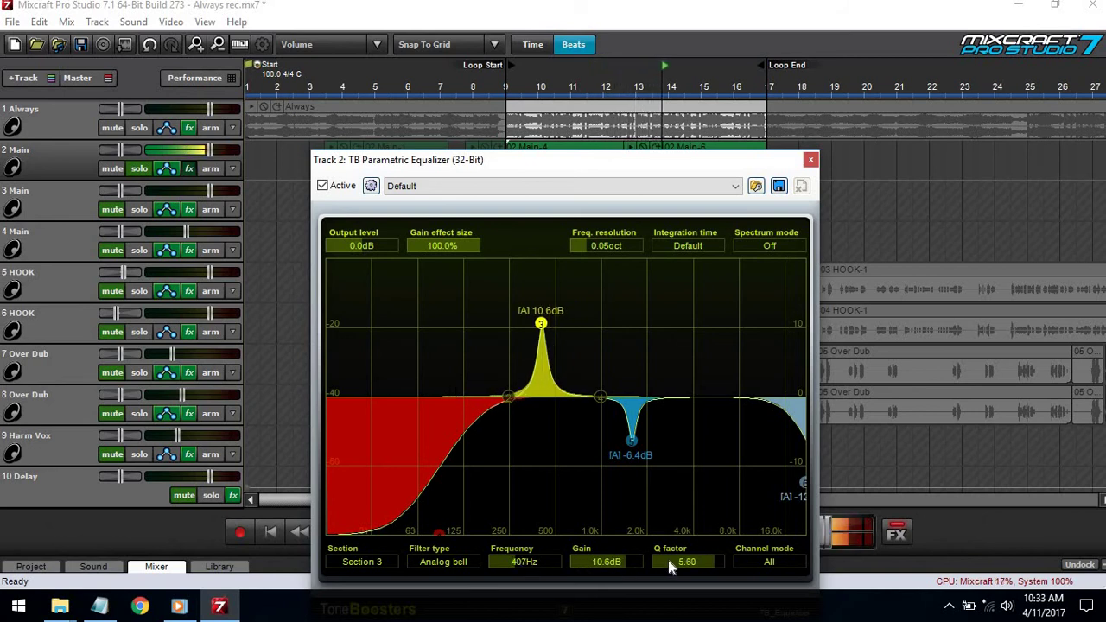
{"action": "scroll", "coordinate": [662, 557], "scroll_direction": "down", "scroll_amount": 6}
{"action": "left_click_drag", "start_coordinate": [609, 561], "coordinate": [553, 570]}
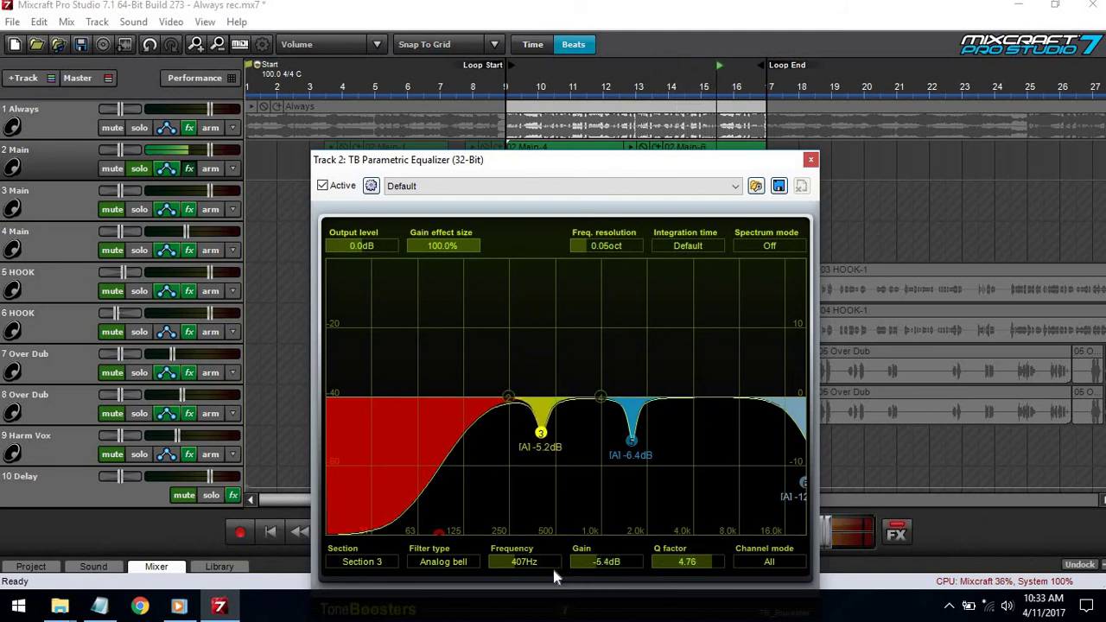
{"action": "scroll", "coordinate": [658, 560], "scroll_direction": "down", "scroll_amount": 7}
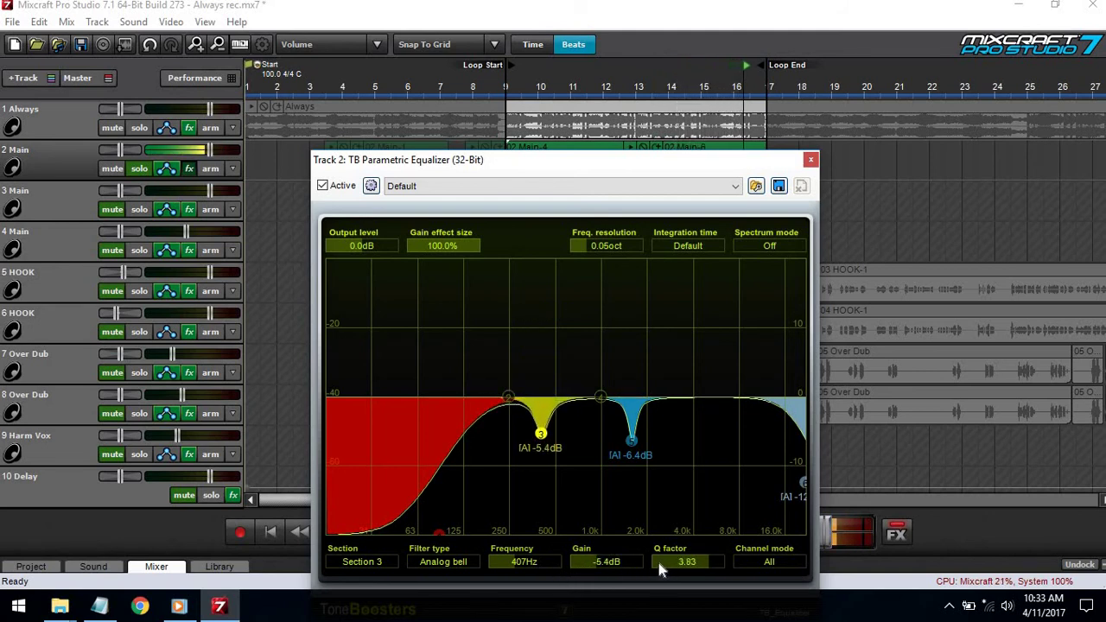
- Set section 2 to 266 Hz, -6.3 dB gain and a Q factor of 3.20, stop playback and close the equalizer
{"action": "left_click", "coordinate": [509, 397]}
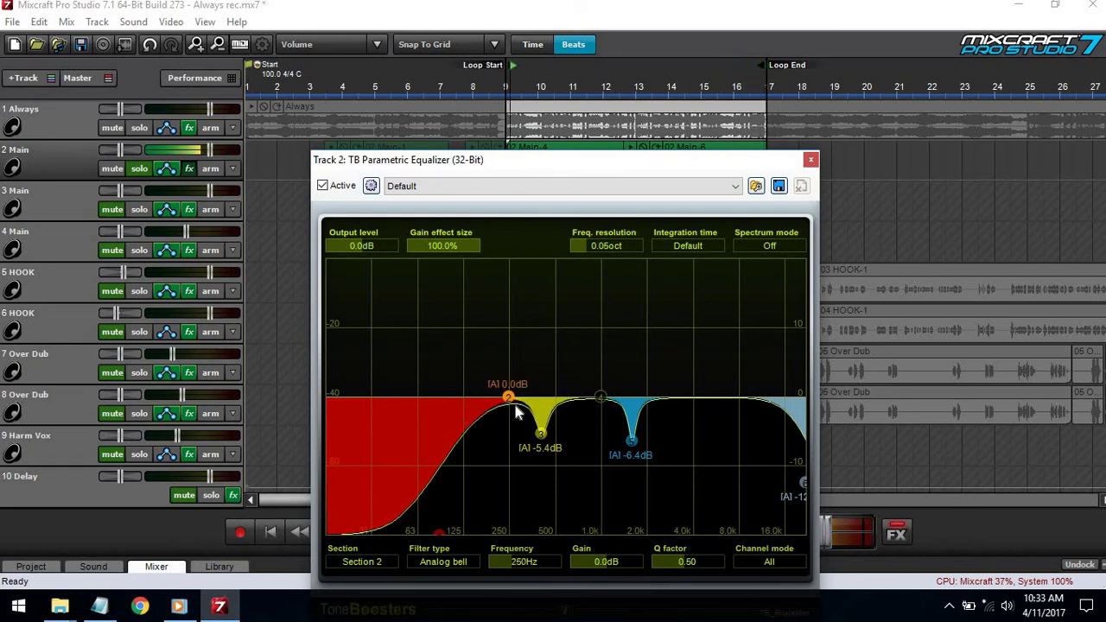
{"action": "left_click_drag", "start_coordinate": [588, 561], "coordinate": [638, 562]}
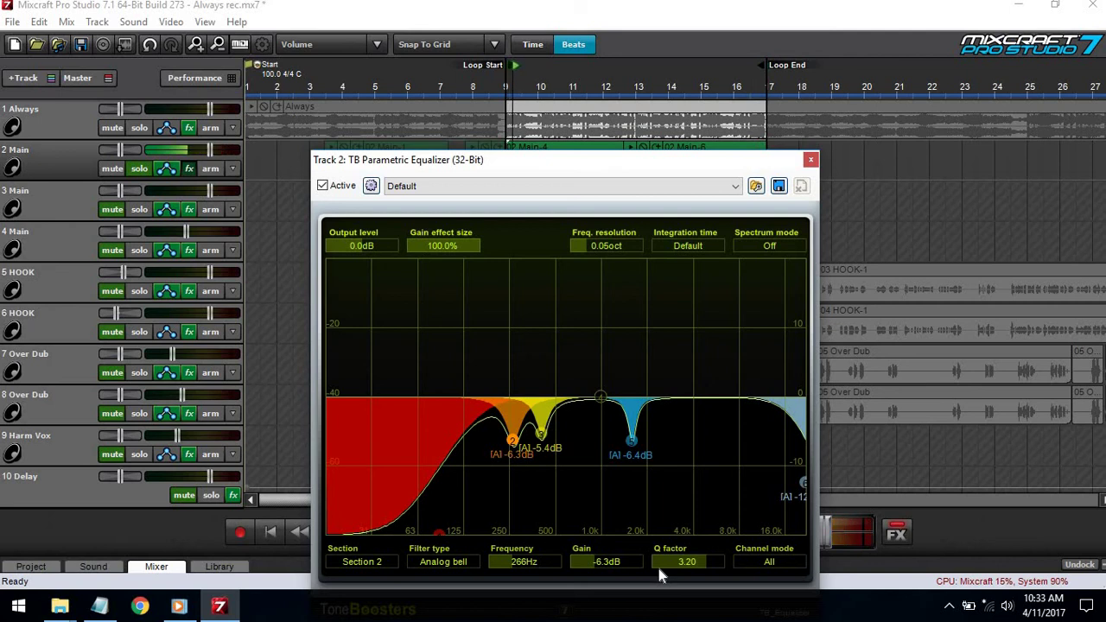
{"action": "left_click", "coordinate": [160, 530]}
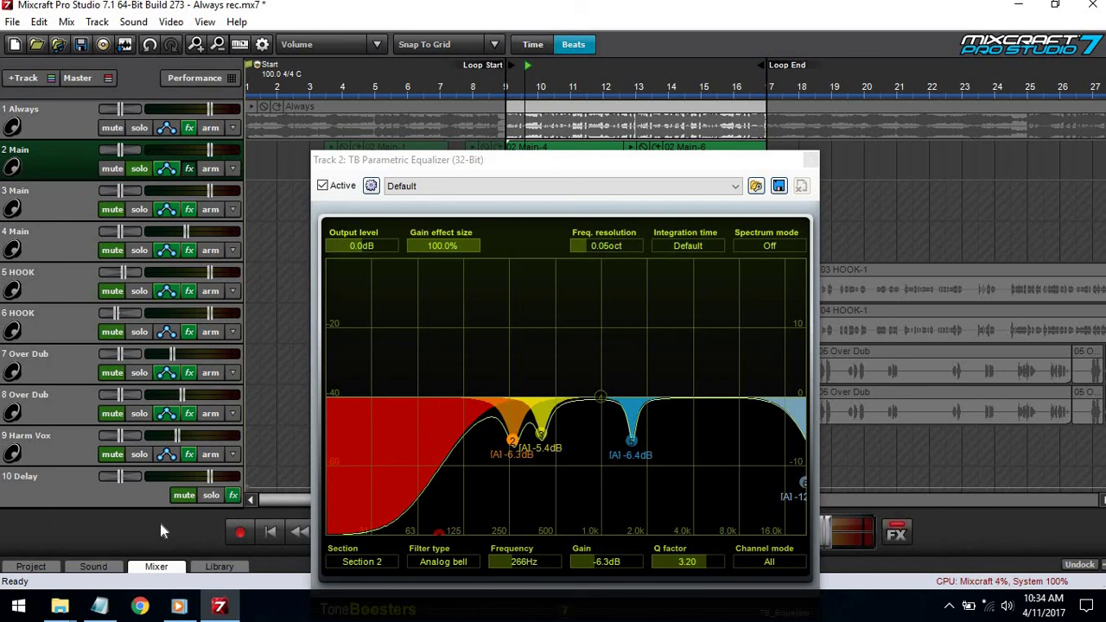
{"action": "left_click", "coordinate": [811, 163]}
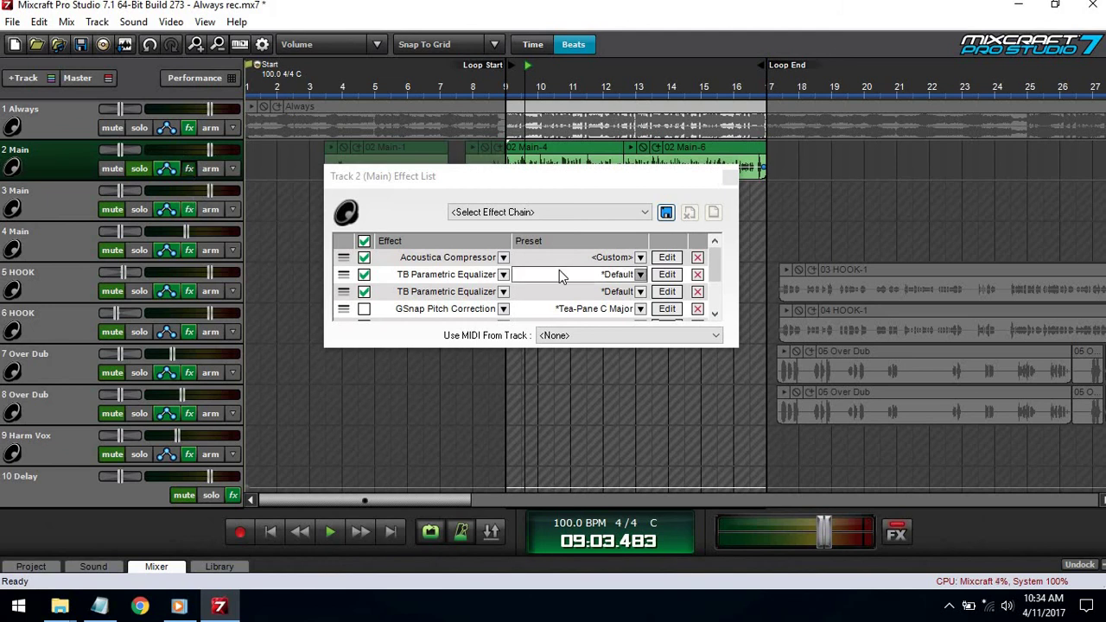
- In track 2's first TB Parametric Equalizer, raise the section 6 high shelf to 3.8 dB at 5694 Hz while playing the vocal
{"action": "left_click", "coordinate": [667, 274]}
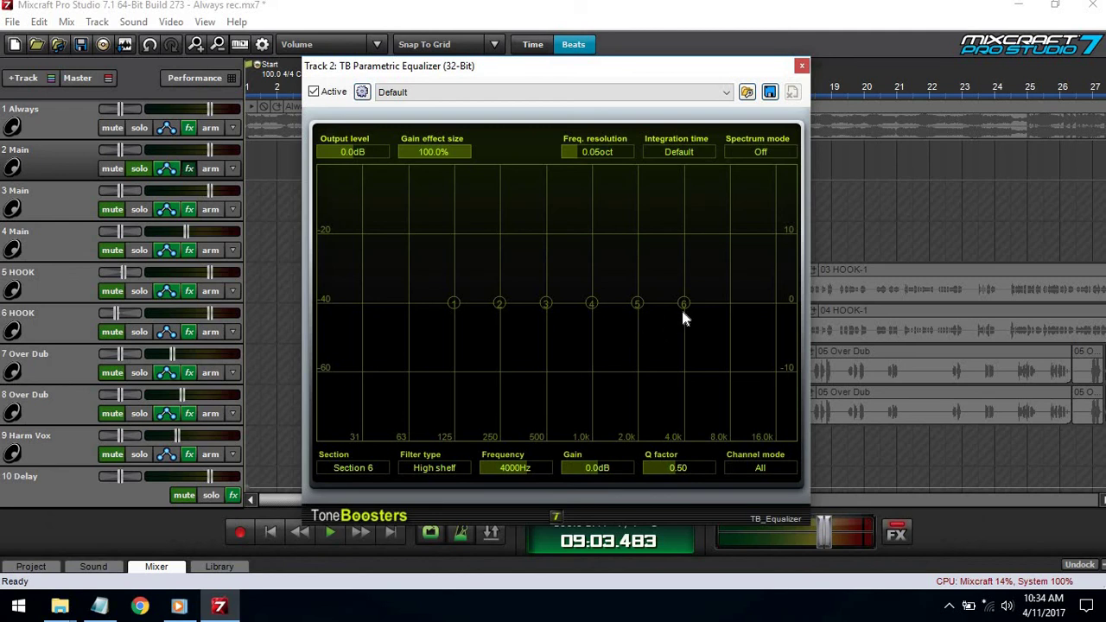
{"action": "left_click_drag", "start_coordinate": [701, 299], "coordinate": [700, 294]}
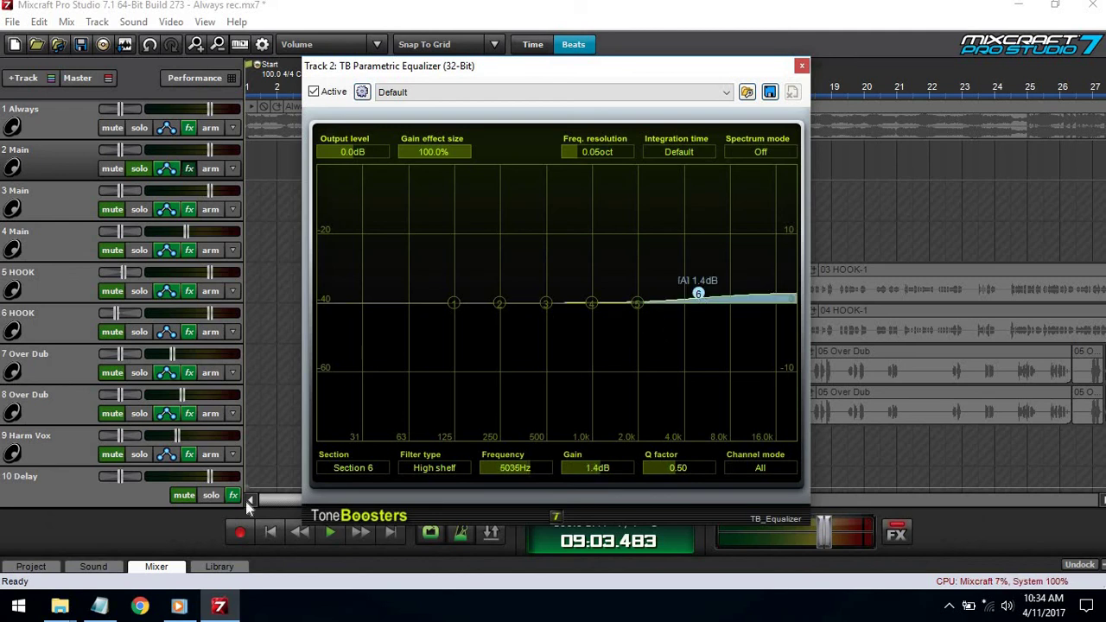
{"action": "left_click", "coordinate": [194, 529]}
{"action": "key", "text": "space"}
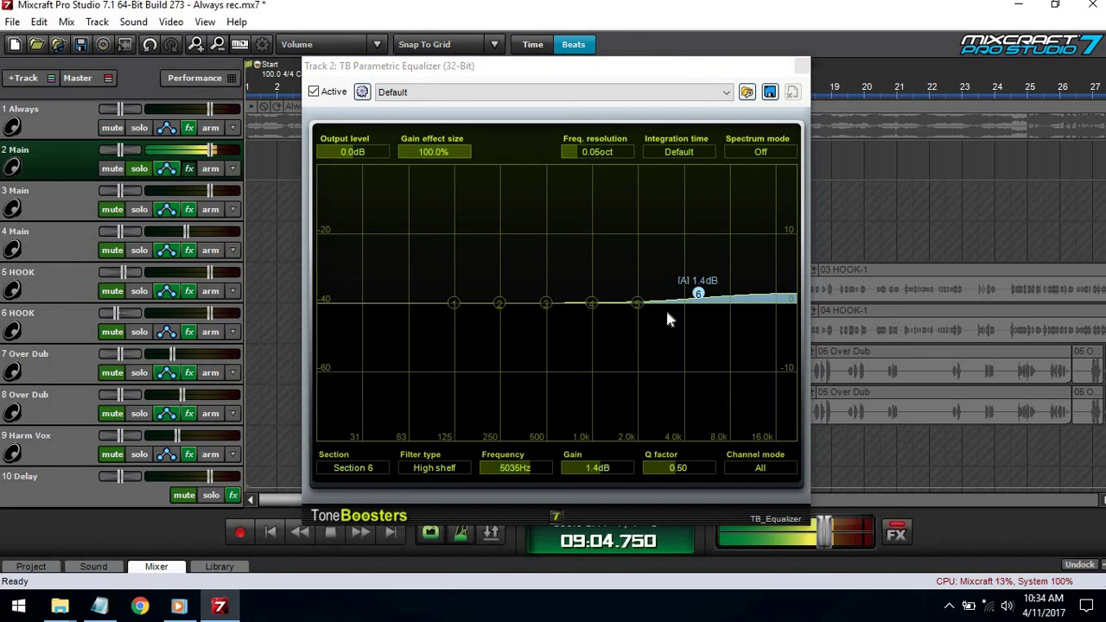
{"action": "left_click_drag", "start_coordinate": [700, 293], "coordinate": [707, 282]}
- Change section 6's filter type to Analog bell and set its Q factor to 1.74
{"action": "left_click", "coordinate": [445, 467]}
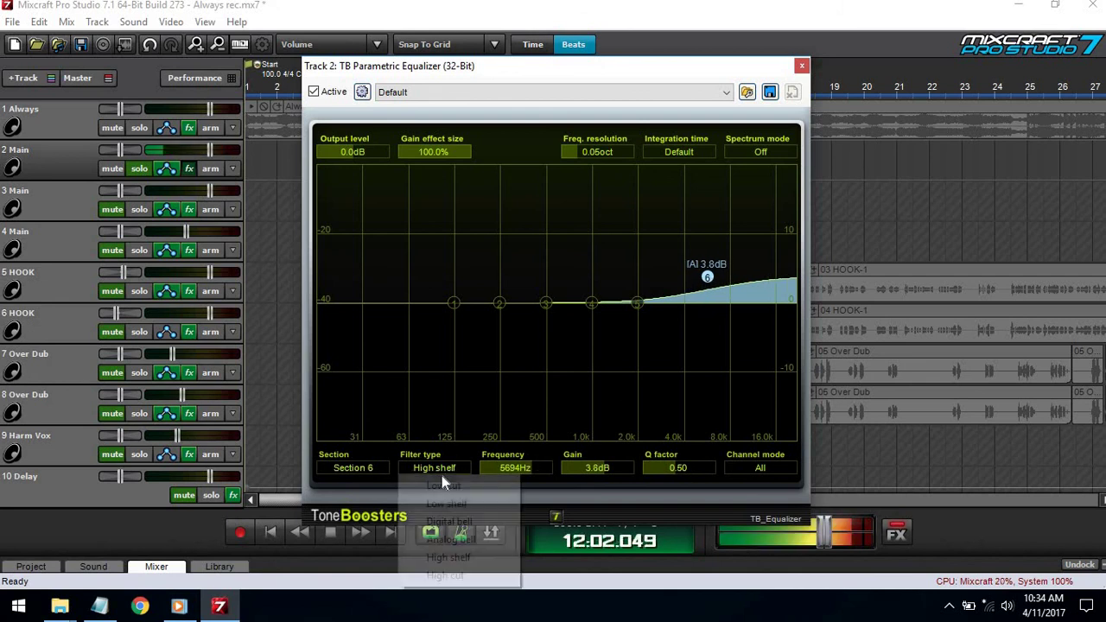
{"action": "left_click", "coordinate": [449, 539]}
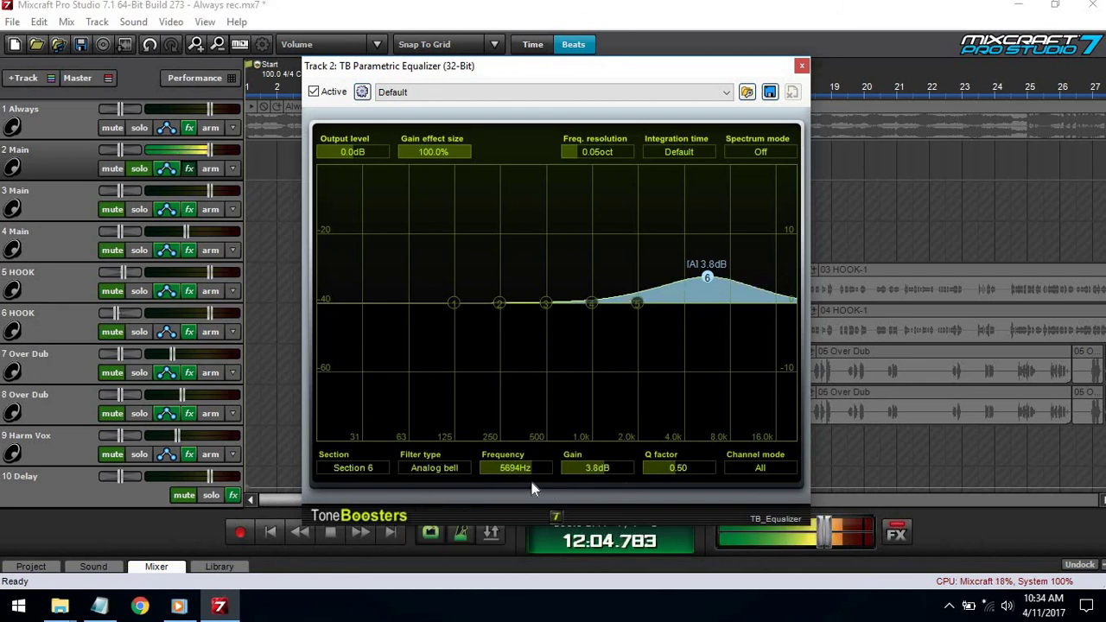
{"action": "left_click", "coordinate": [656, 469]}
{"action": "type", "text": "1.74"}
{"action": "key", "text": "Return"}
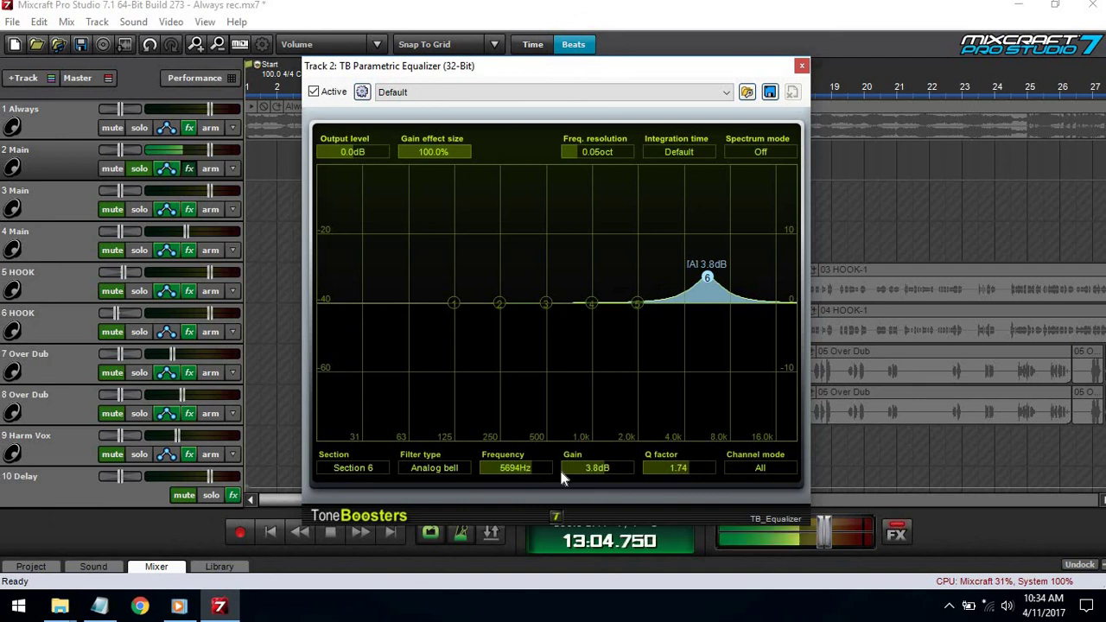